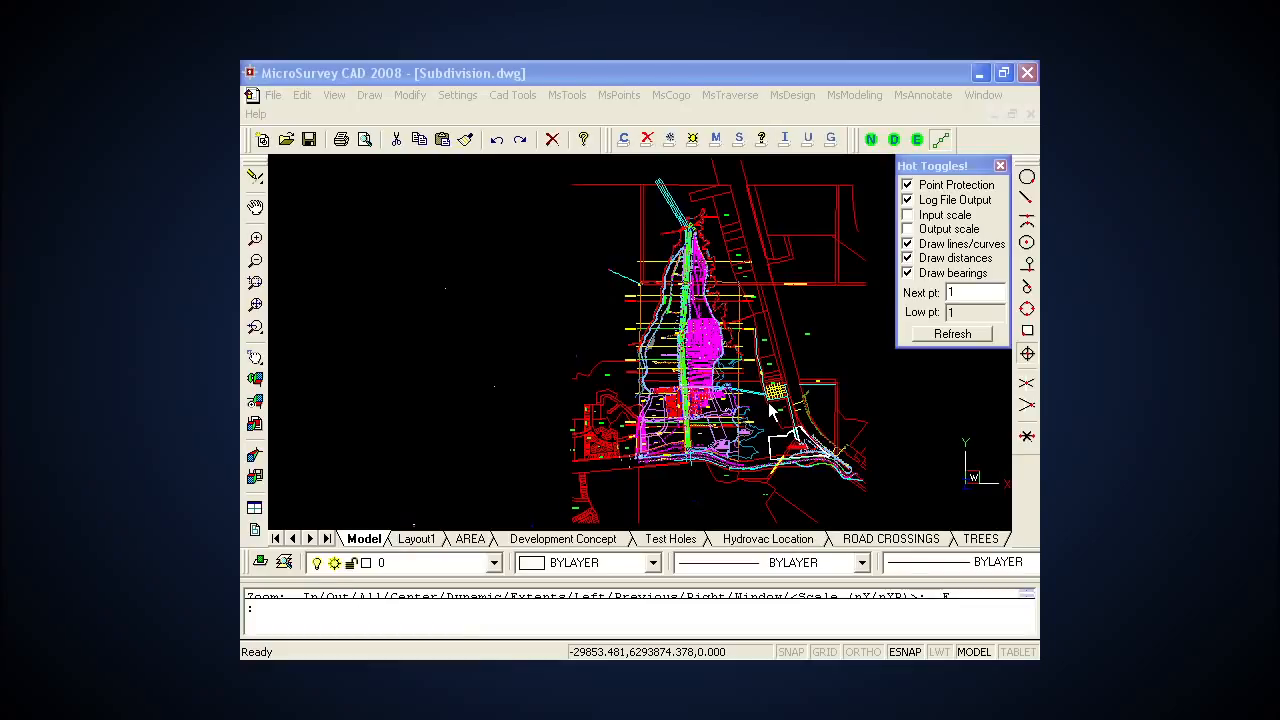
Step: Use Auto Add Points to Objects to number the ends of the BLOCK_LINE PH1 line southwest of the cul-de-sac
left_click(718, 424)
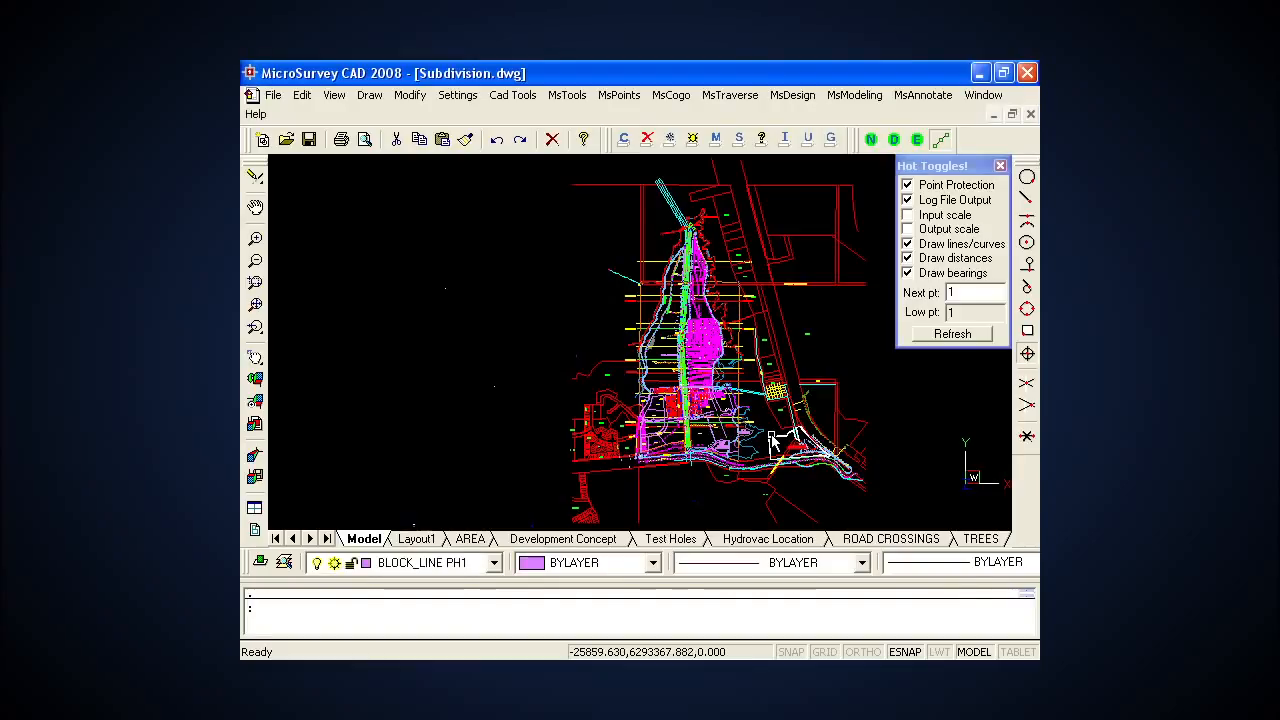
scroll(773, 440, "up", 3)
scroll(760, 430, "up", 2)
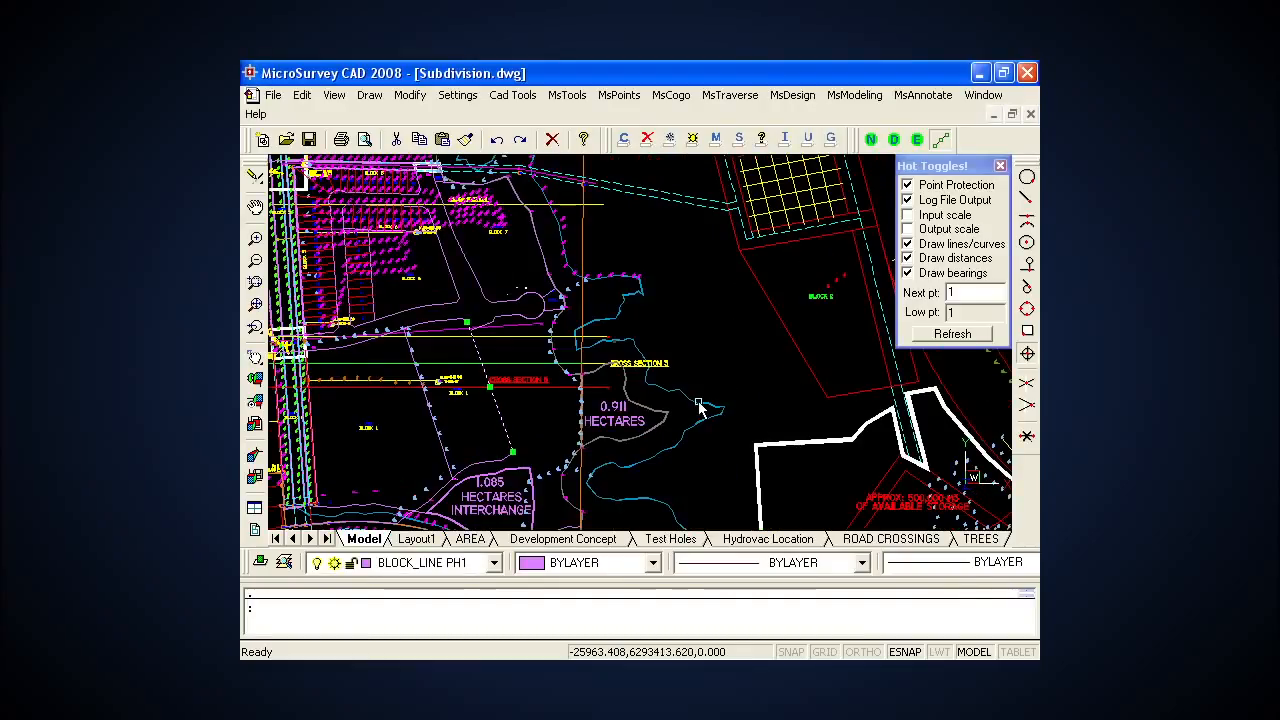
scroll(730, 320, "up", 3)
scroll(592, 384, "up", 1)
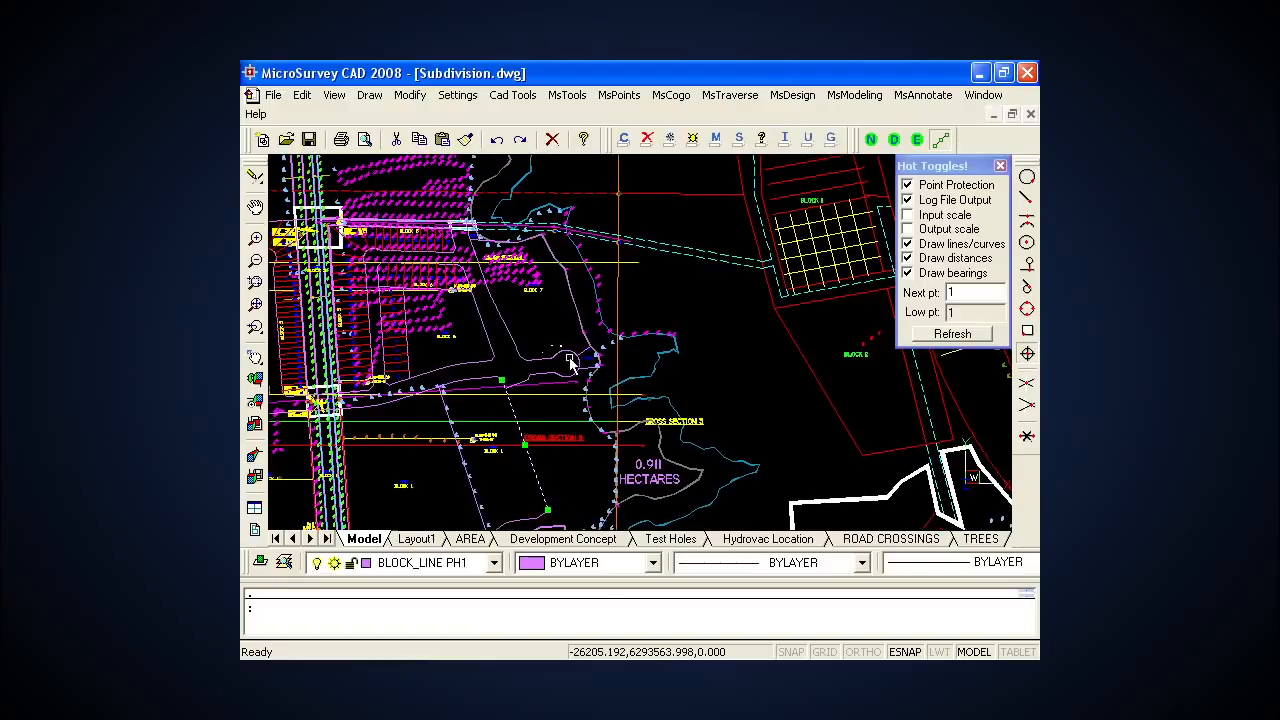
scroll(558, 358, "up", 2)
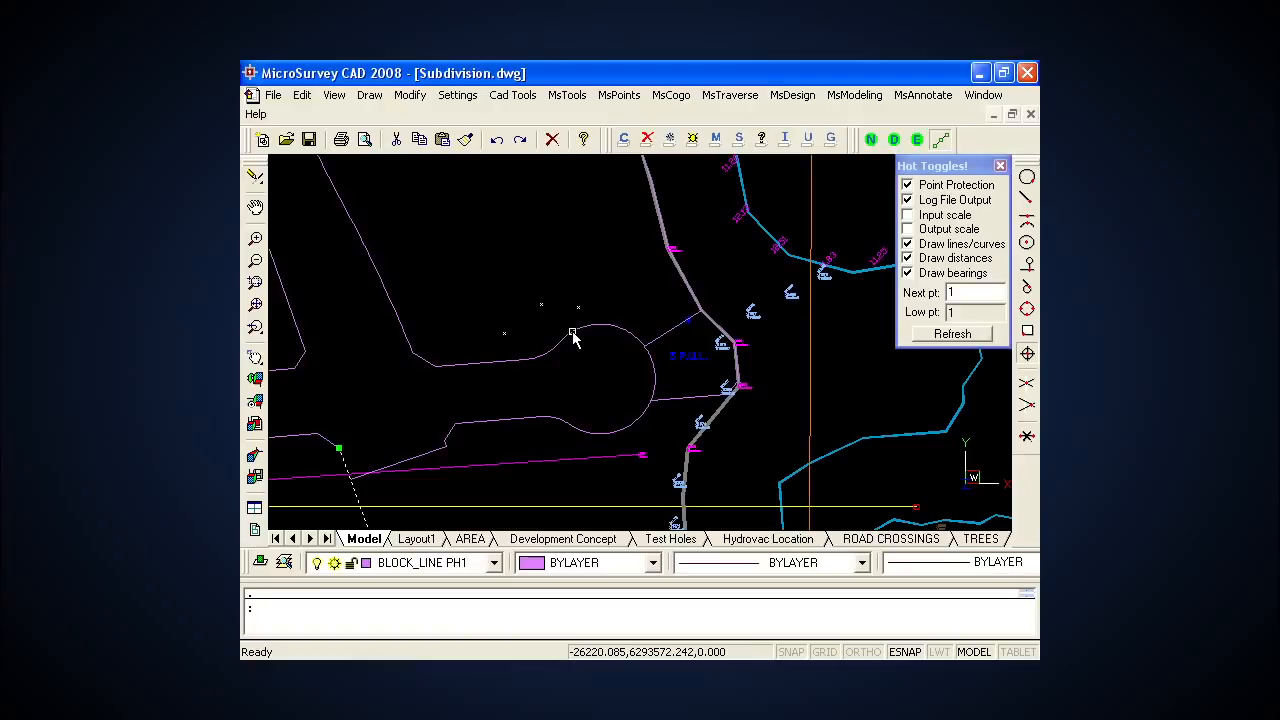
left_click(619, 95)
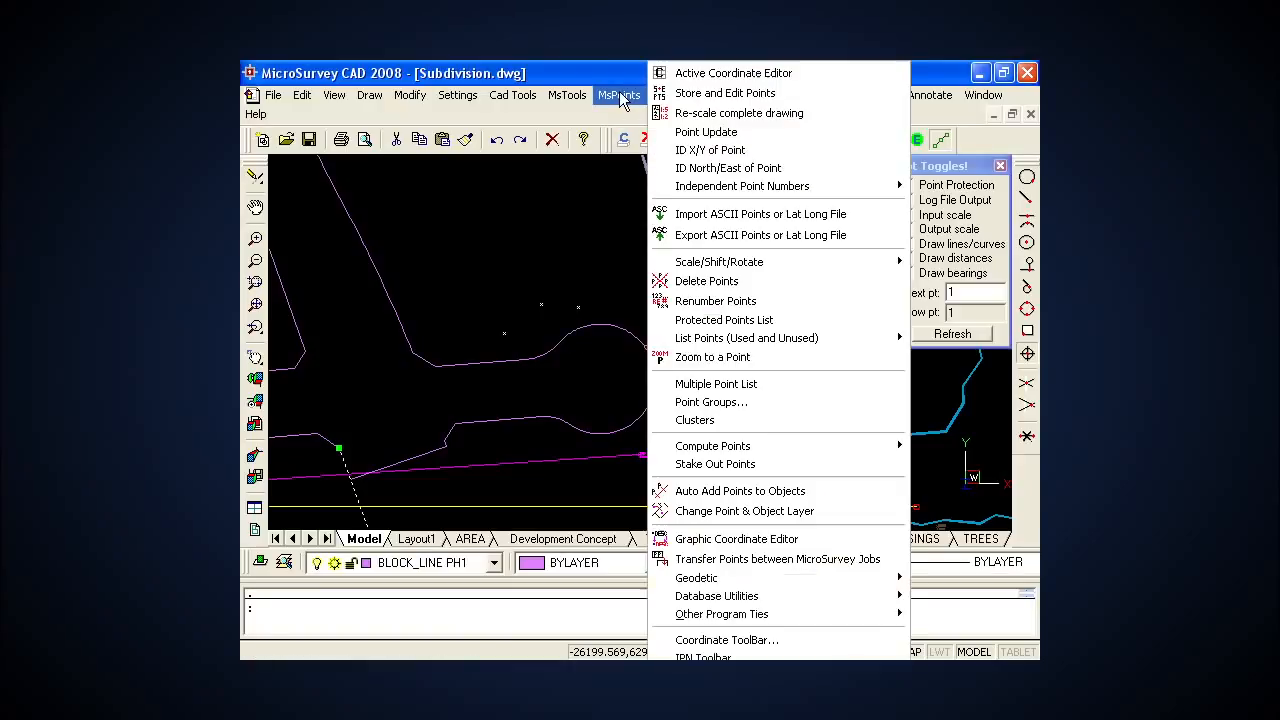
left_click(745, 494)
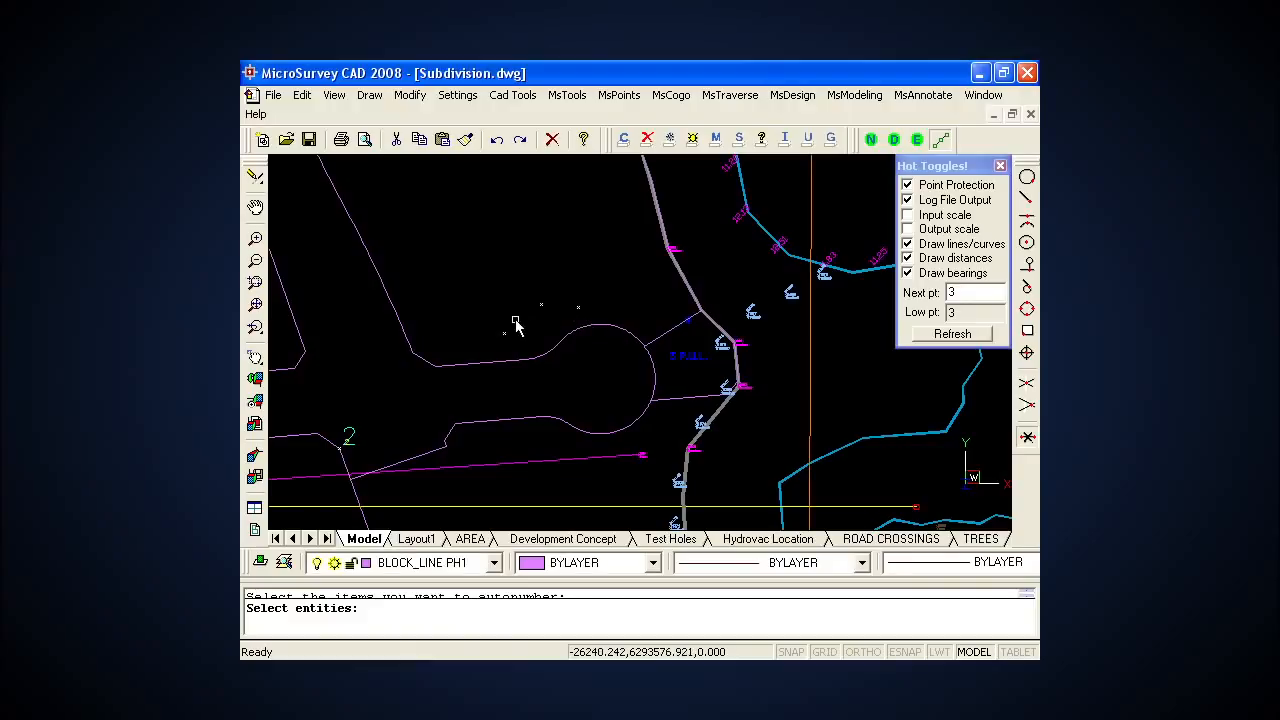
Step: Set the next point number to 10 and autonumber the three unnumbered point nodes just above the cul-de-sac
left_click(963, 291)
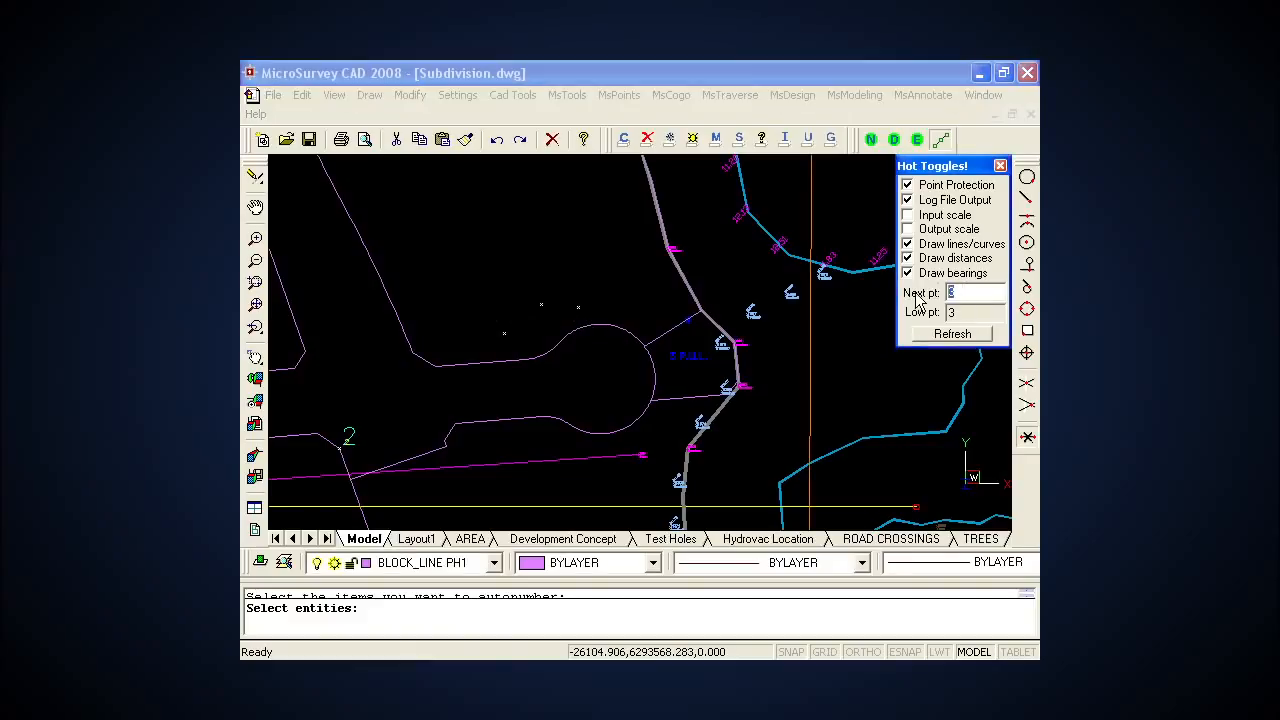
type("10")
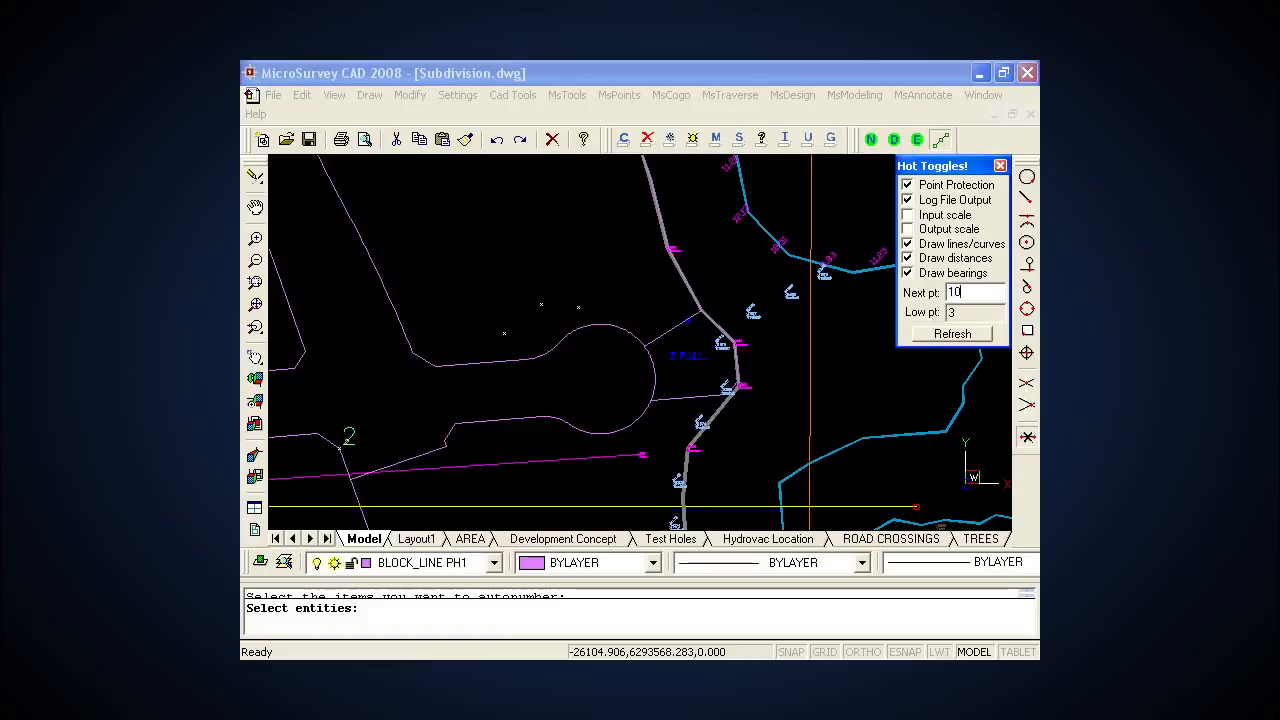
left_click_drag(968, 292, 950, 300)
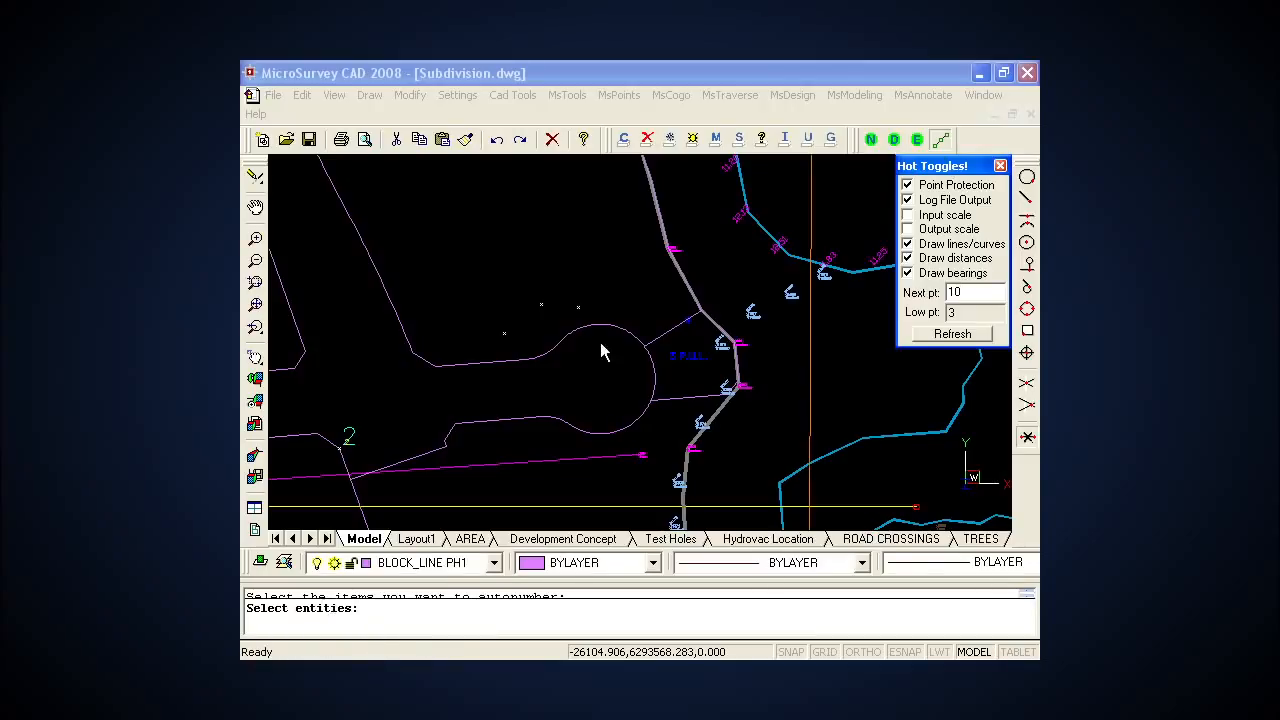
left_click(487, 342)
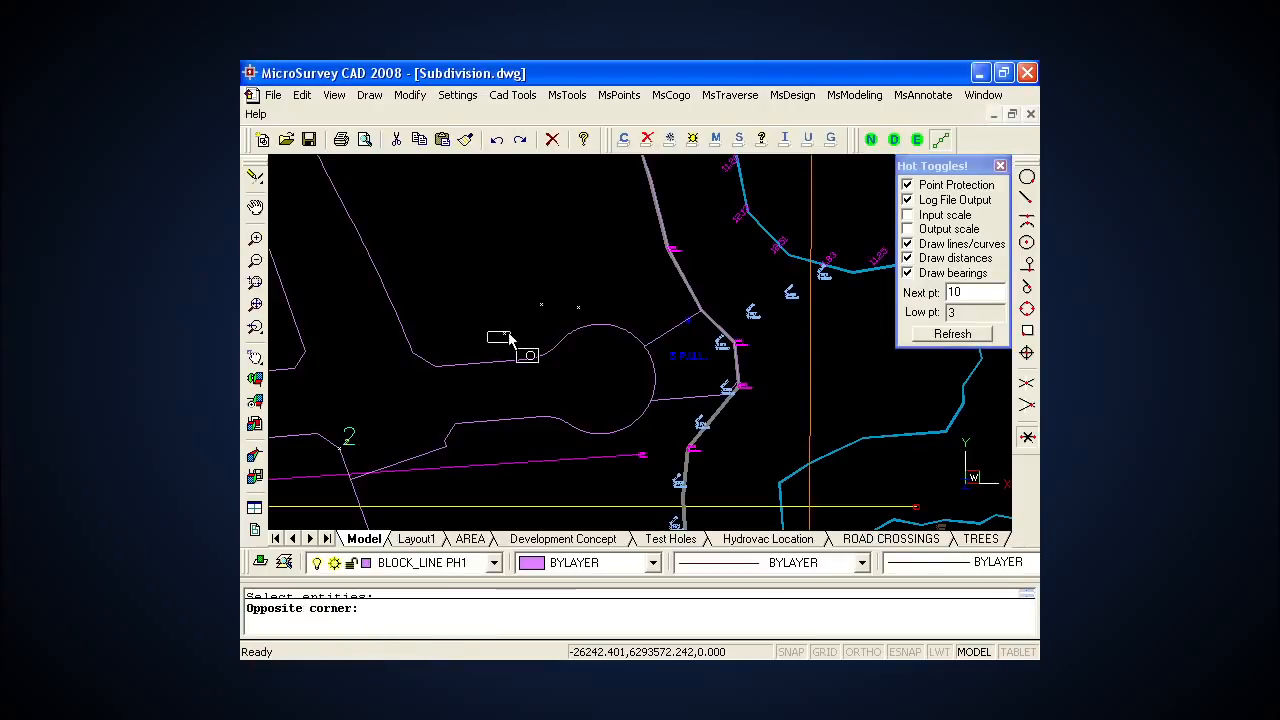
left_click(590, 295)
key("Return")
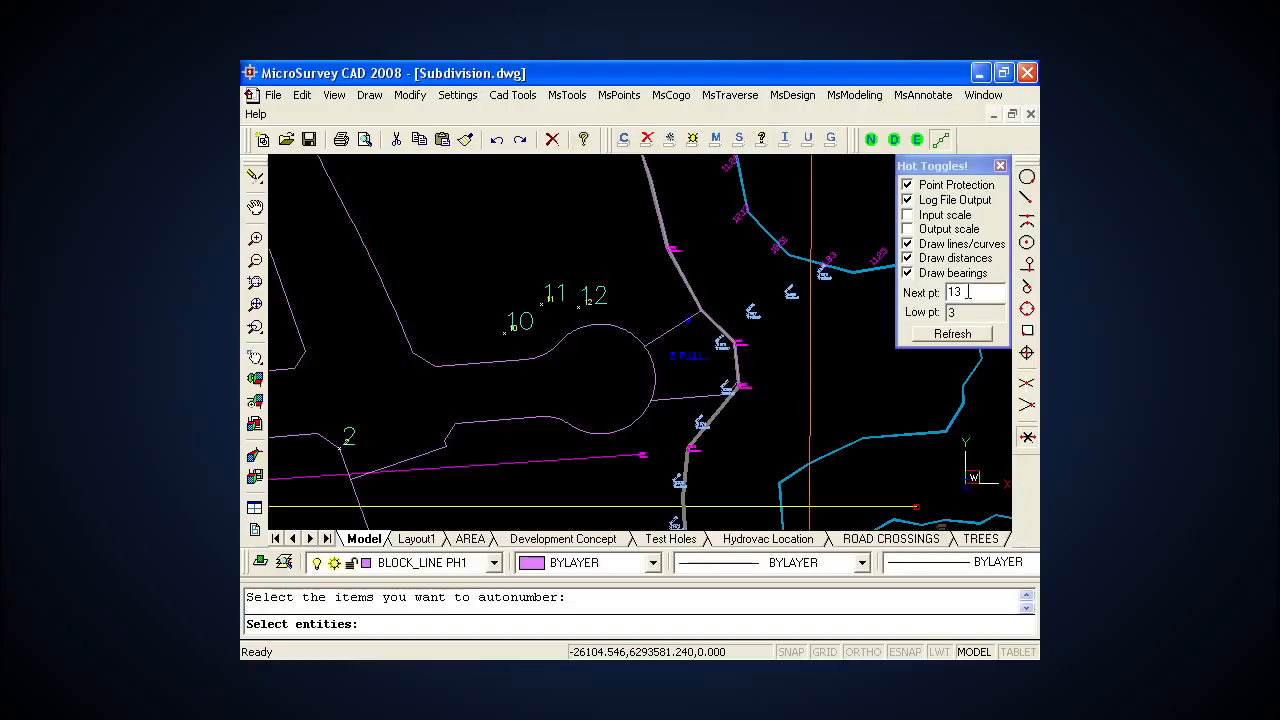
Step: Set the next point number to B and autonumber the three arcs forming the cul-de-sac
double_click(968, 292)
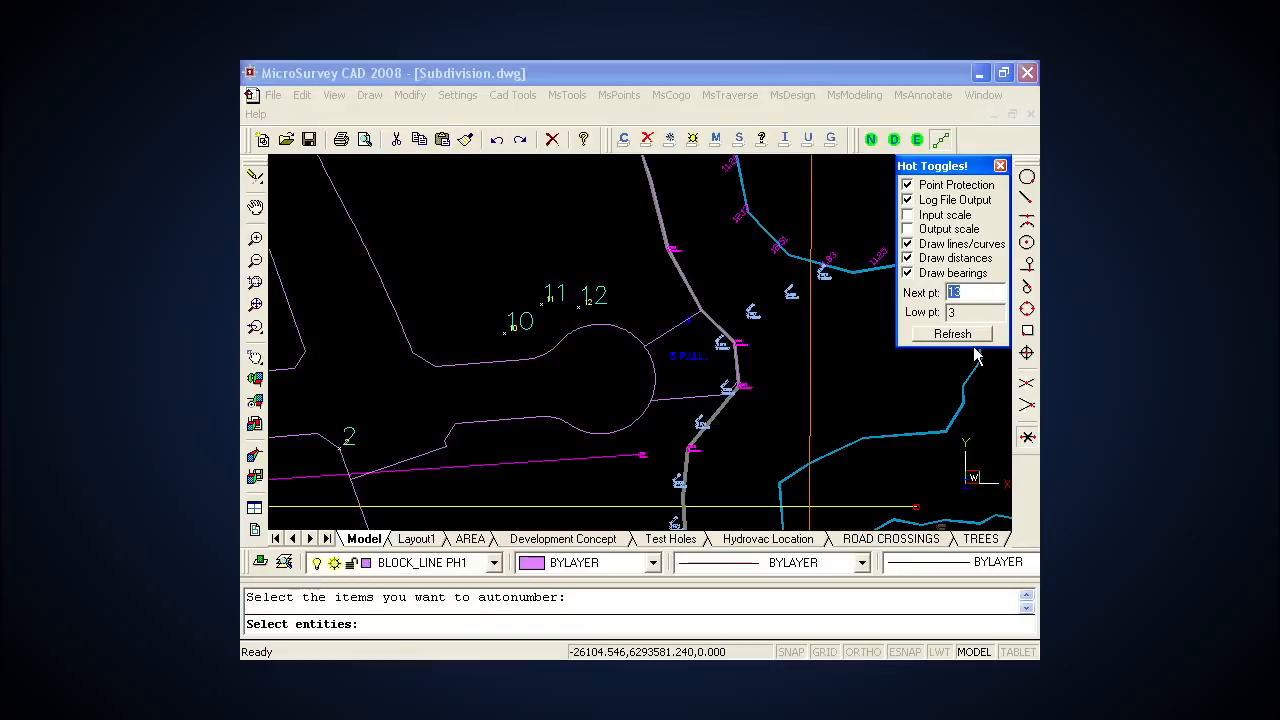
type("B")
left_click(507, 445)
left_click(506, 442)
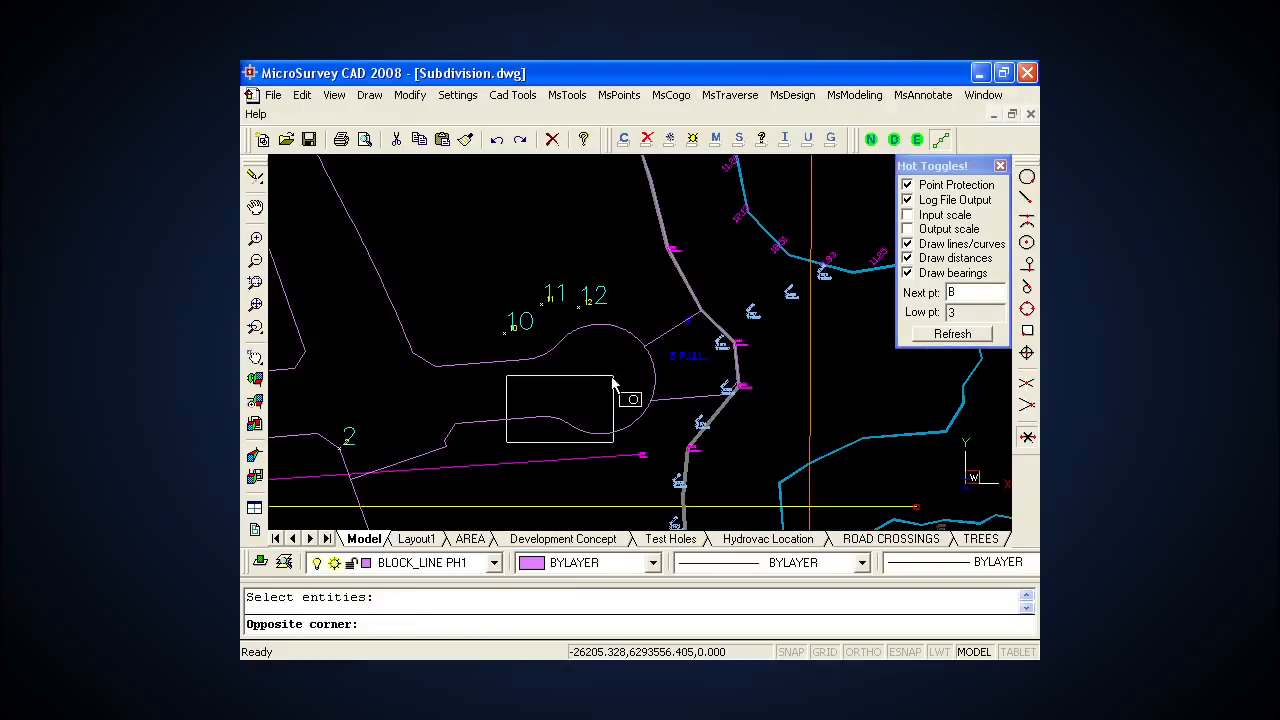
left_click(666, 321)
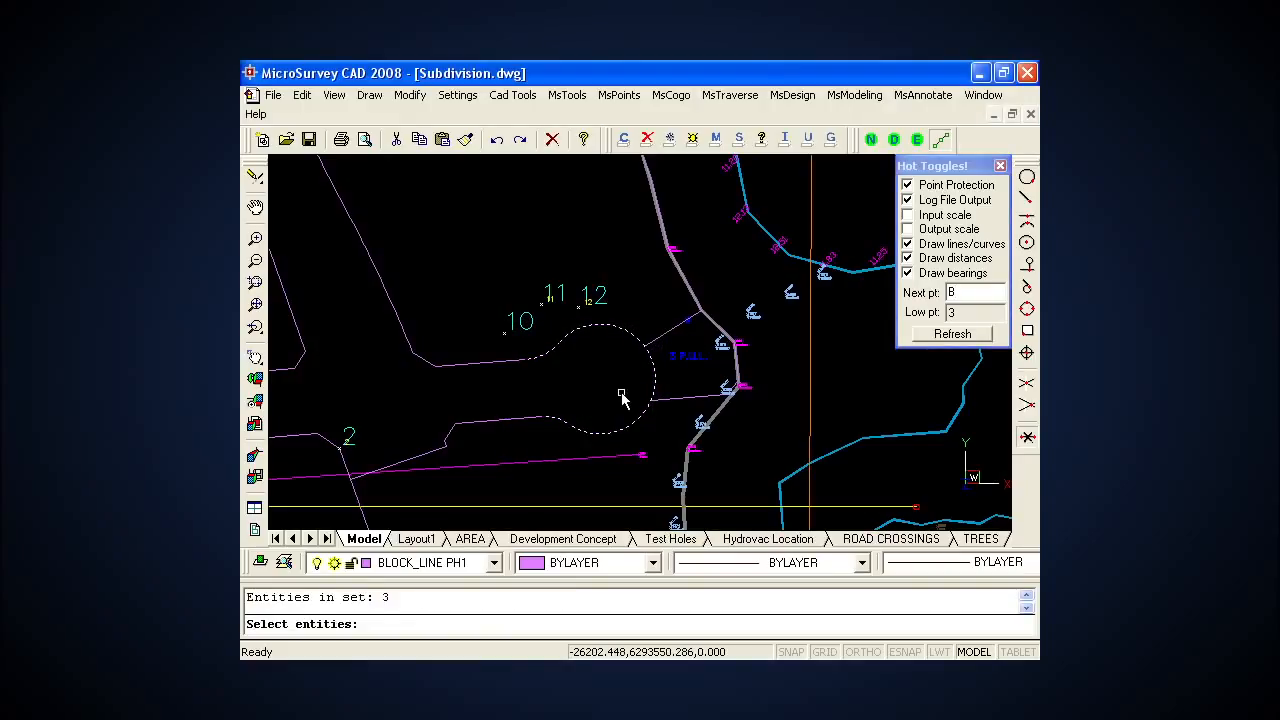
key("Return")
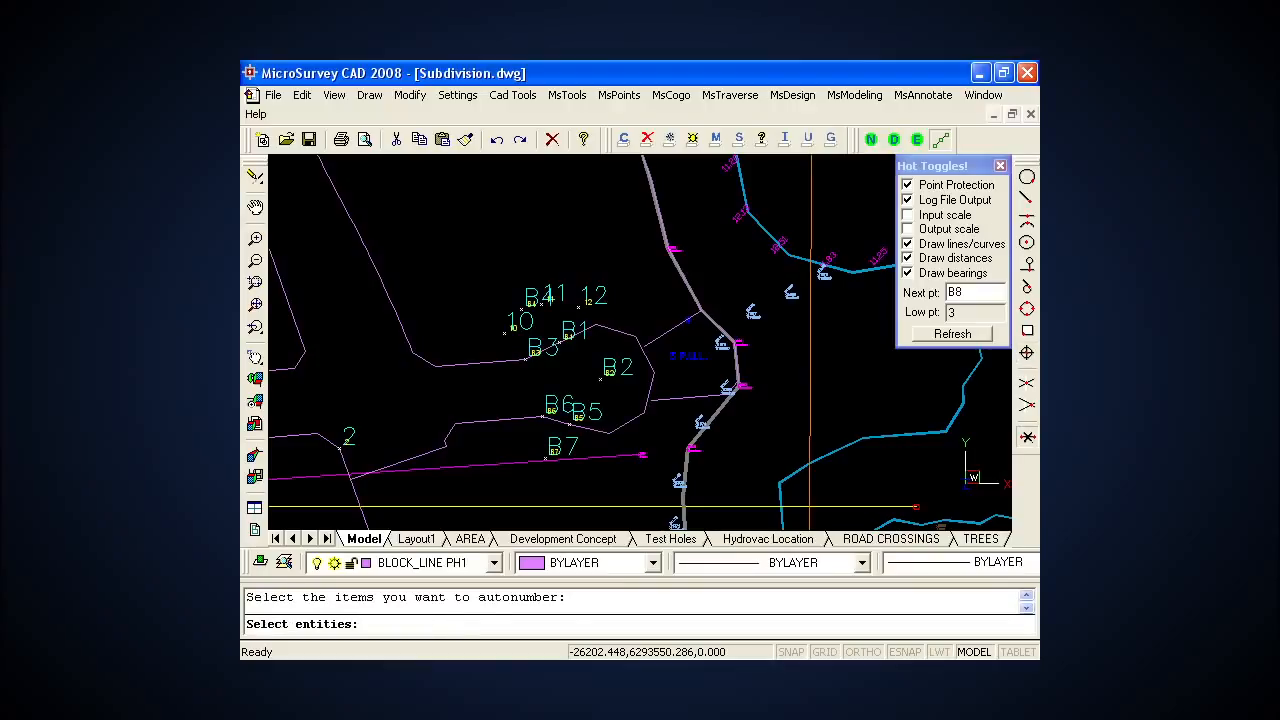
scroll(630, 393, "down", 2)
scroll(630, 393, "up", 3)
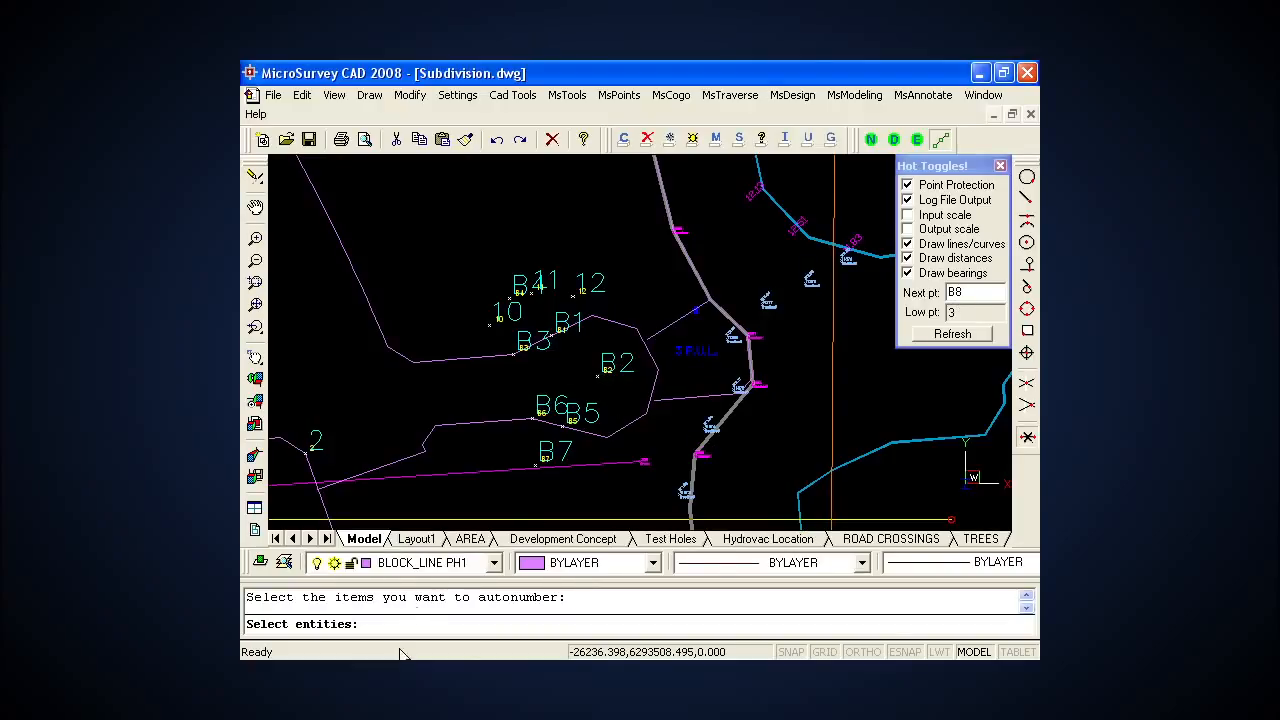
key("Escape")
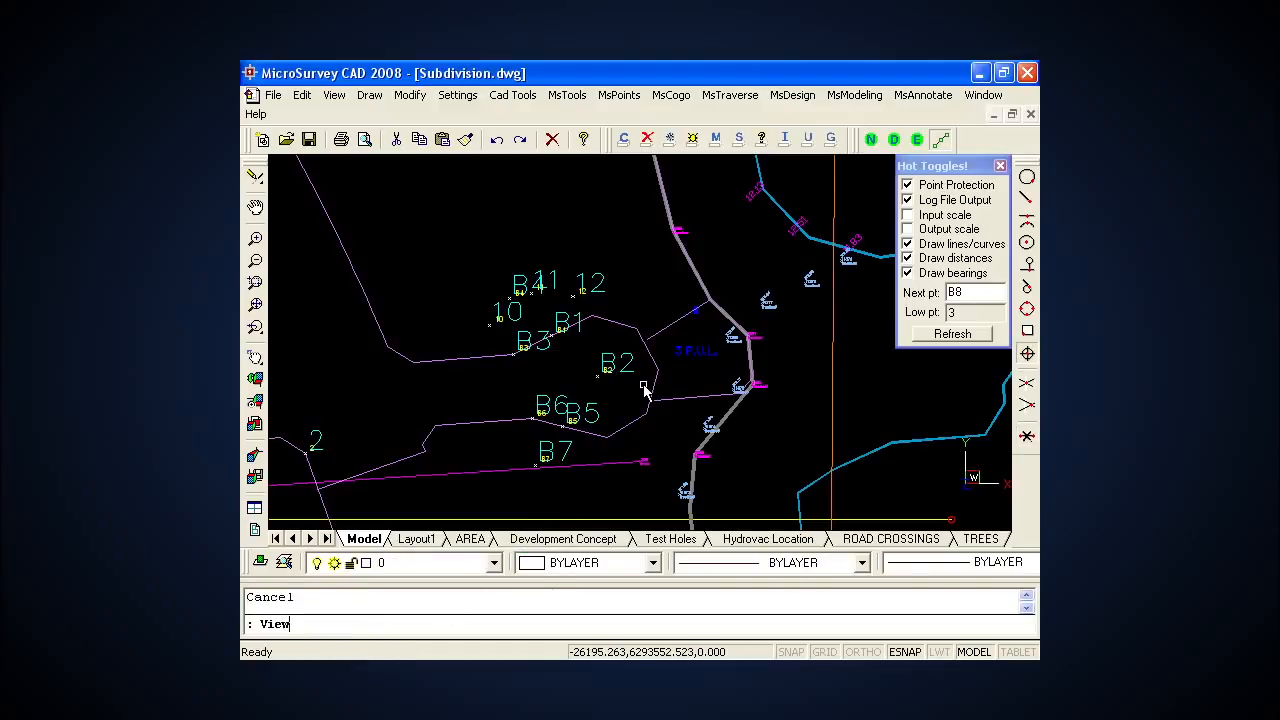
Step: Run Viewres, keeping fast zooms on and setting the curve display quality to 10000
type("Viewres")
key("Return")
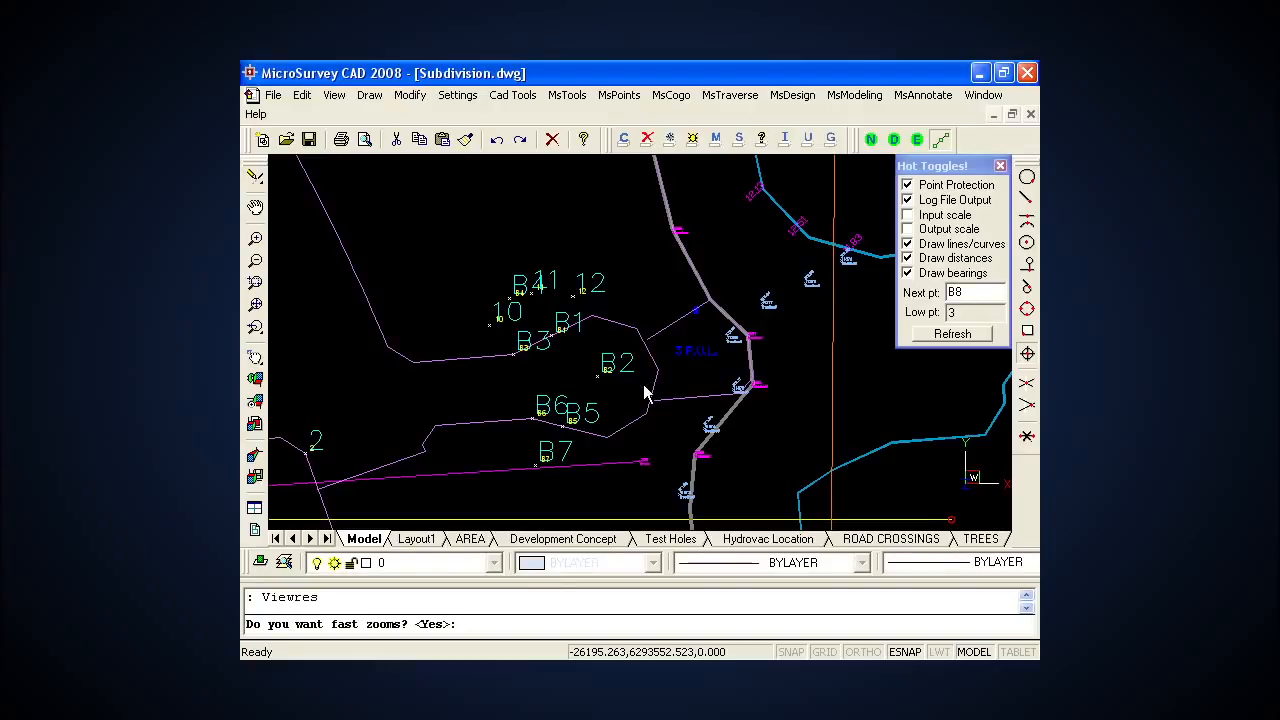
key("Return")
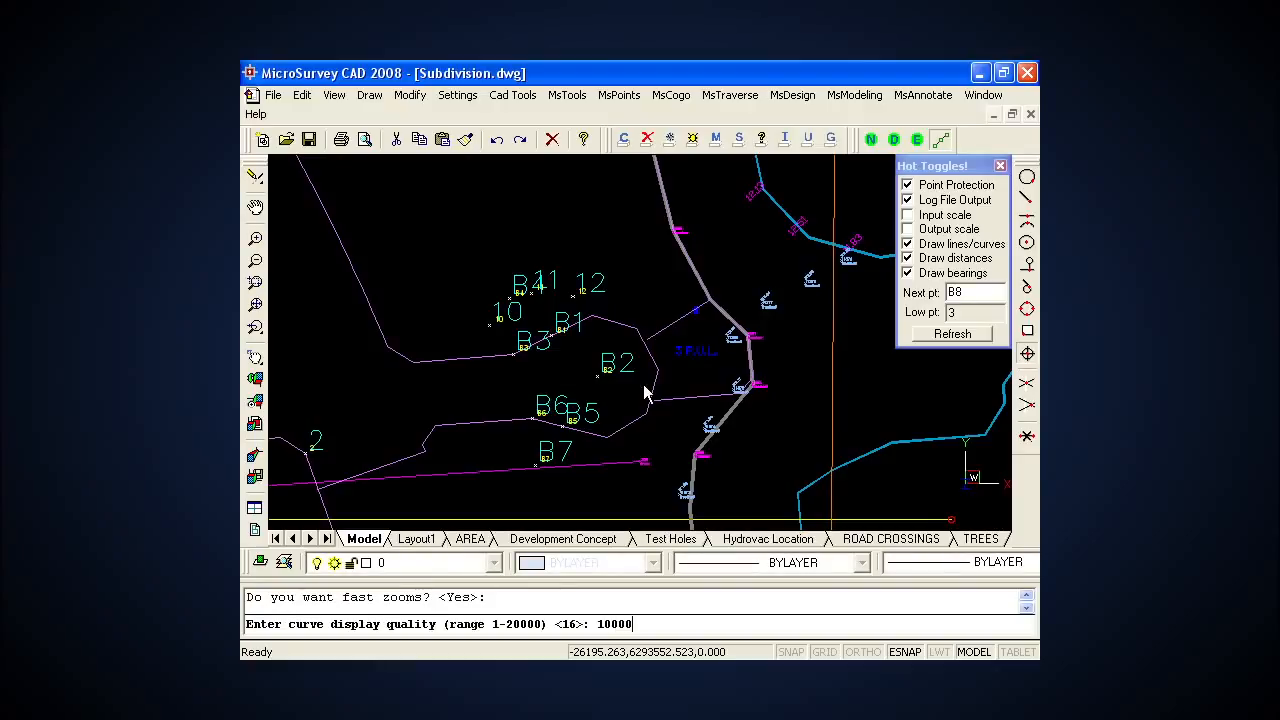
key("Return")
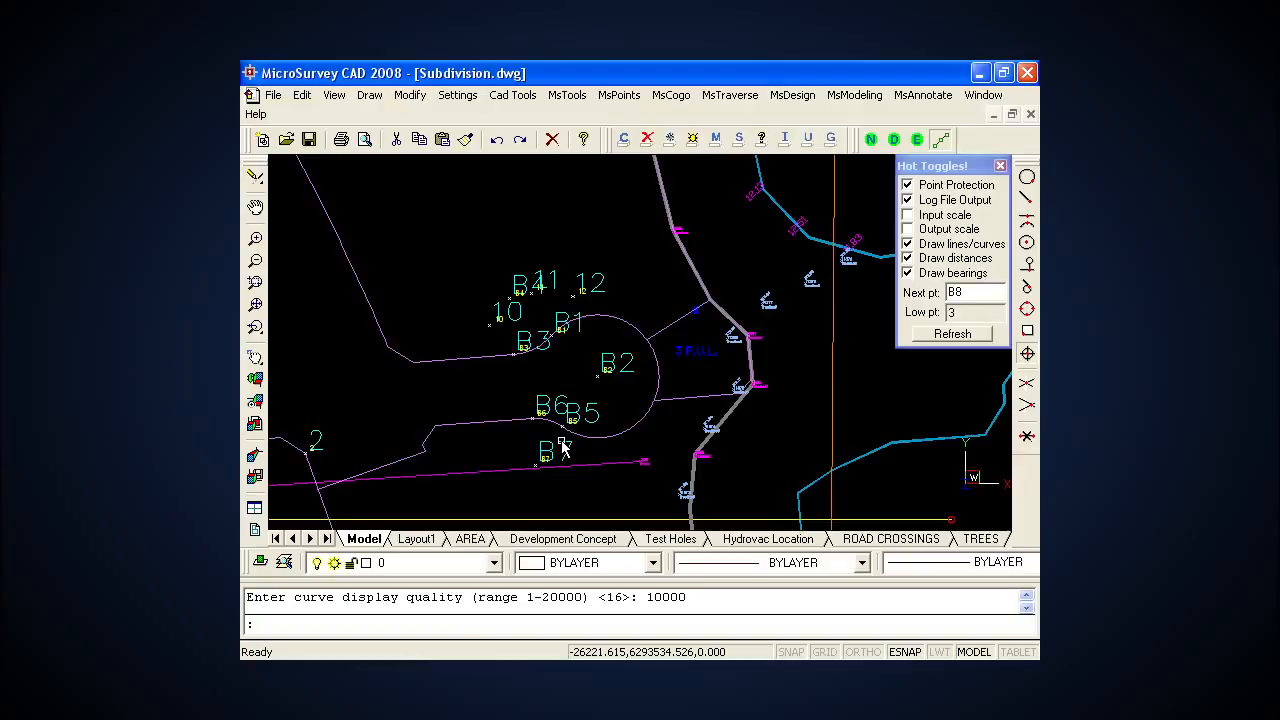
Step: Set the next point number to 30 and auto-add points to the two lot lines running east from the cul-de-sac
left_click(981, 292)
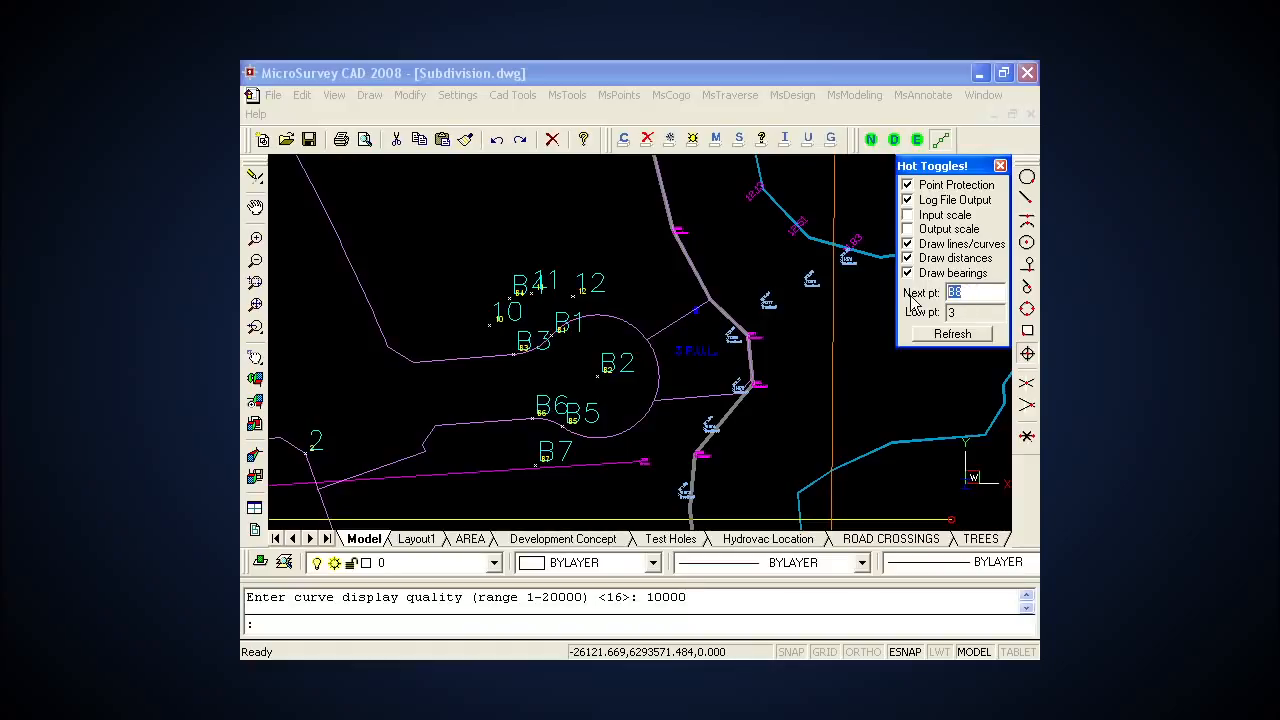
type("30")
left_click(619, 95)
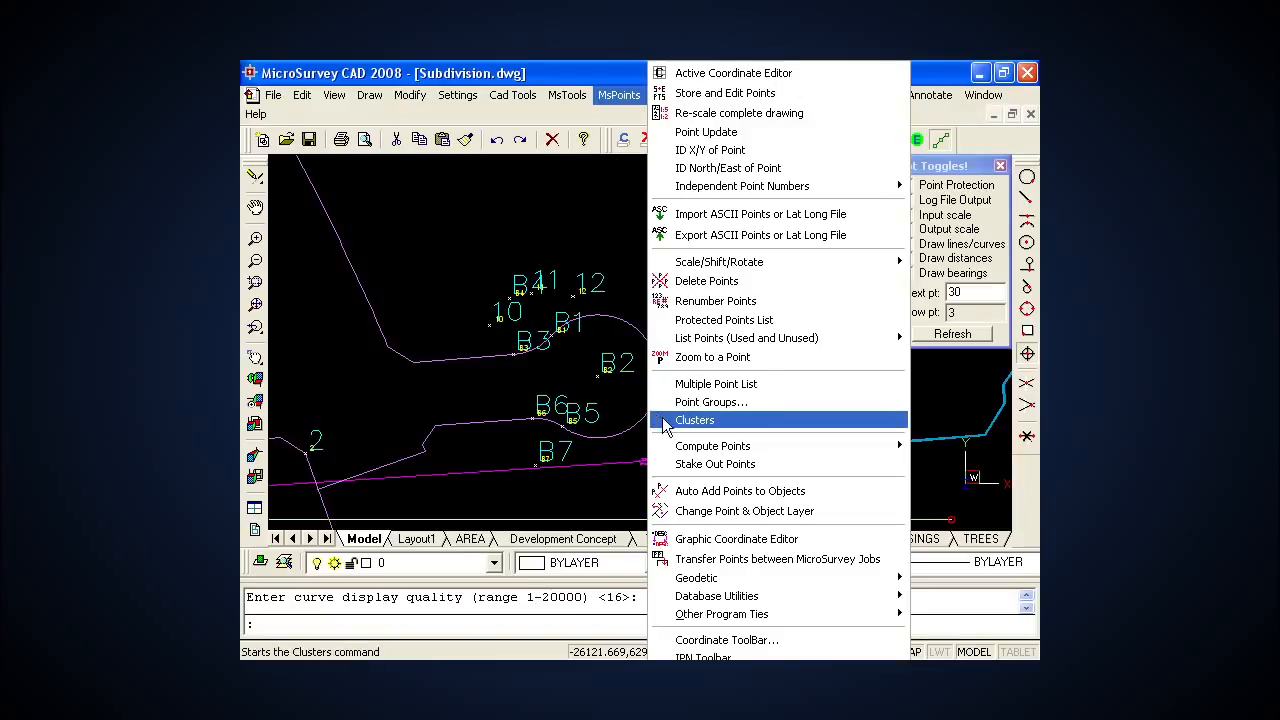
left_click(715, 491)
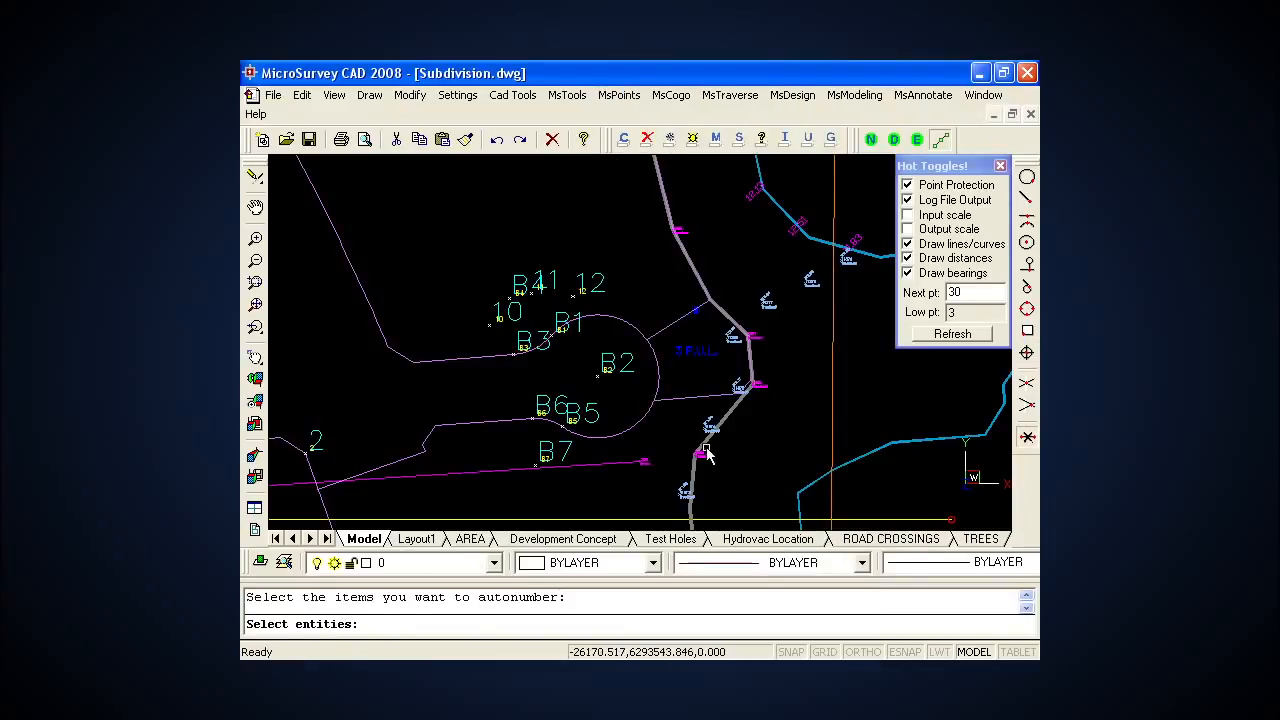
left_click(676, 323)
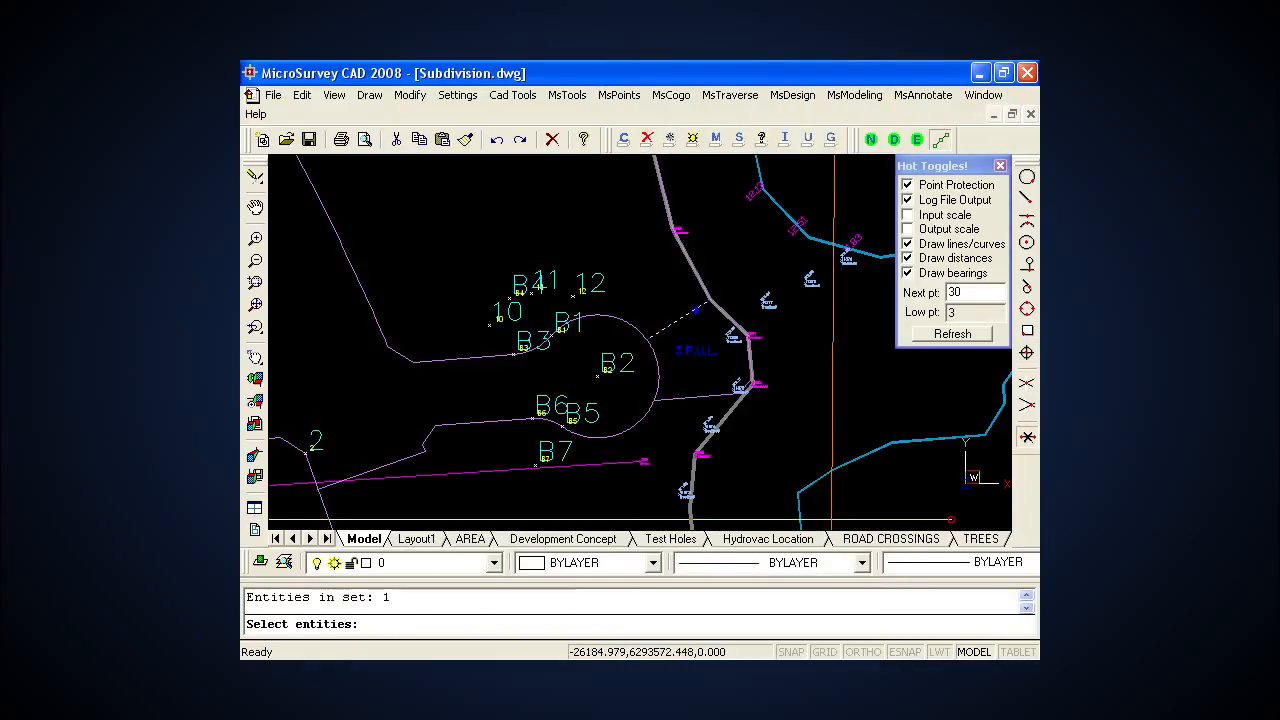
left_click(705, 395)
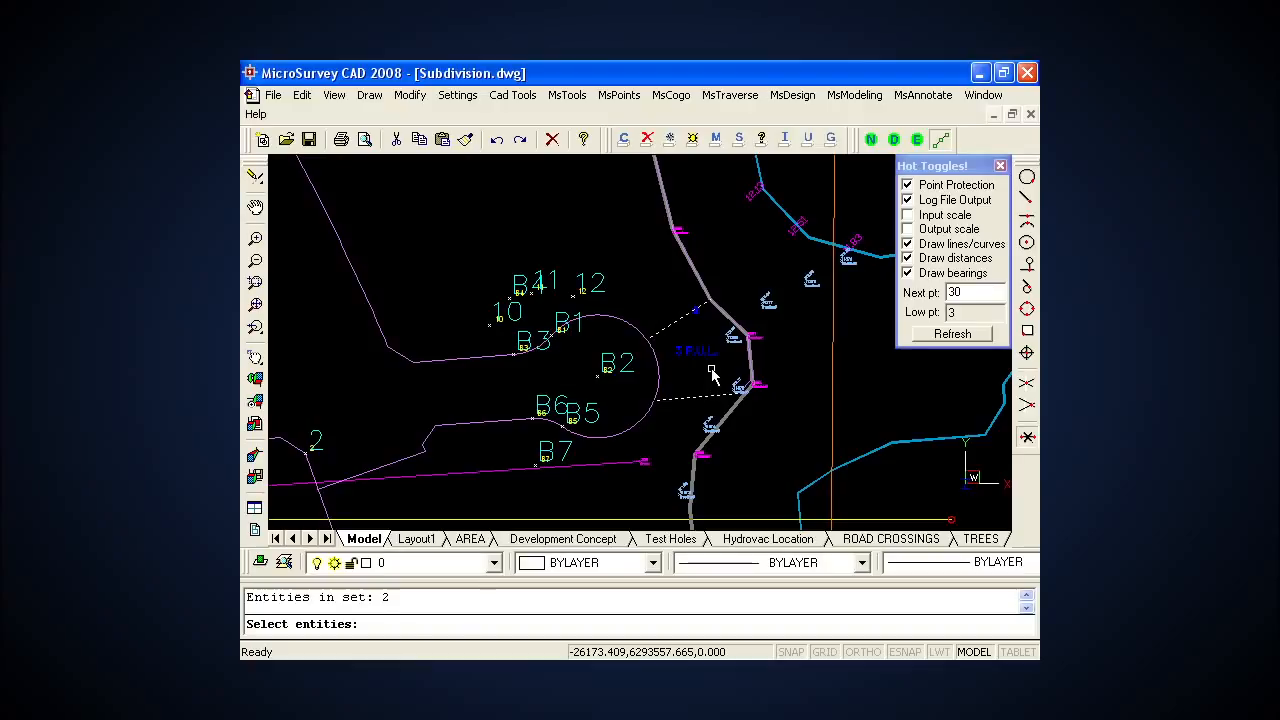
key("Return")
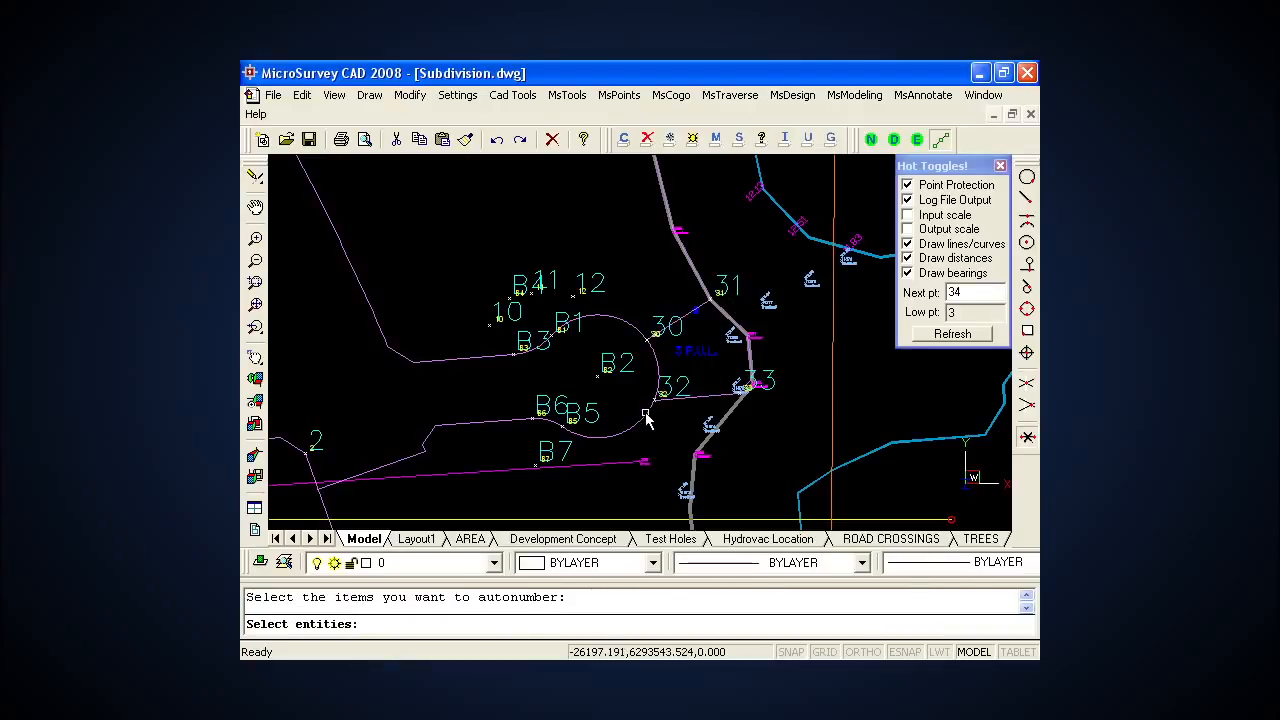
Step: Set the next point number to a1 for the intersections of the yellow grid in Block 1
scroll(645, 420, "down", 3)
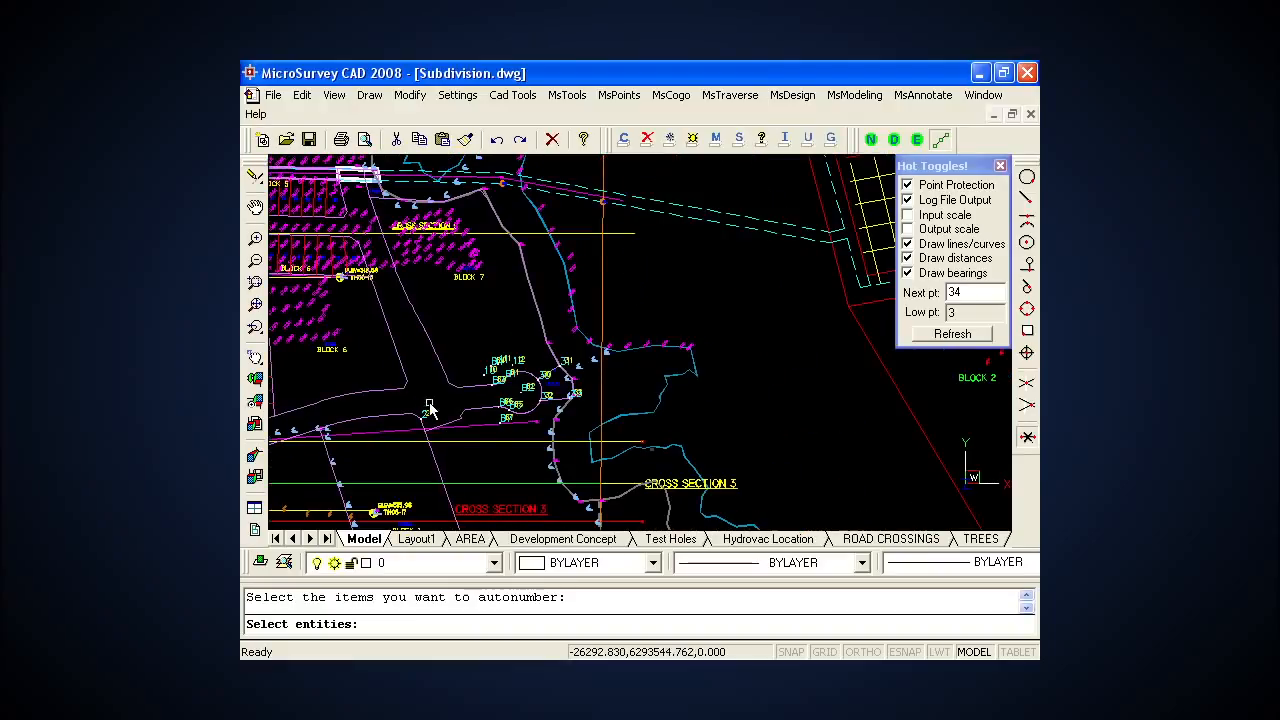
scroll(700, 338, "down", 2)
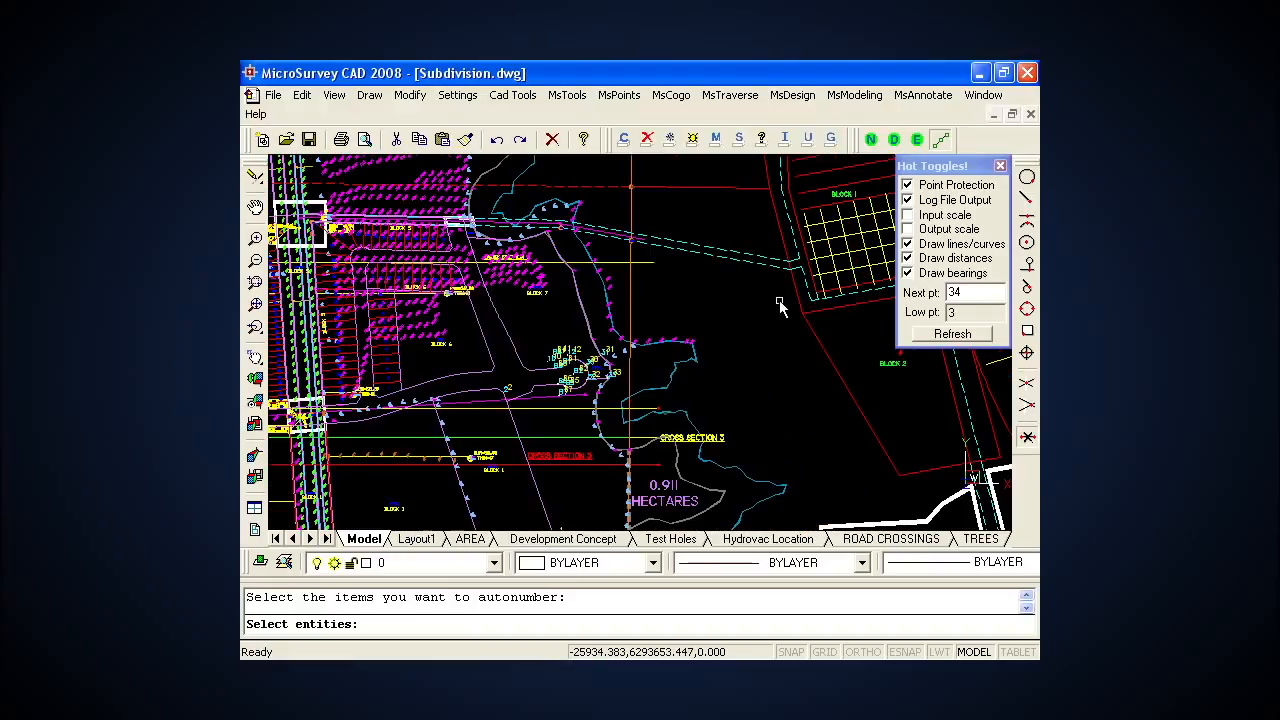
scroll(625, 350, "up", 4)
scroll(613, 323, "up", 2)
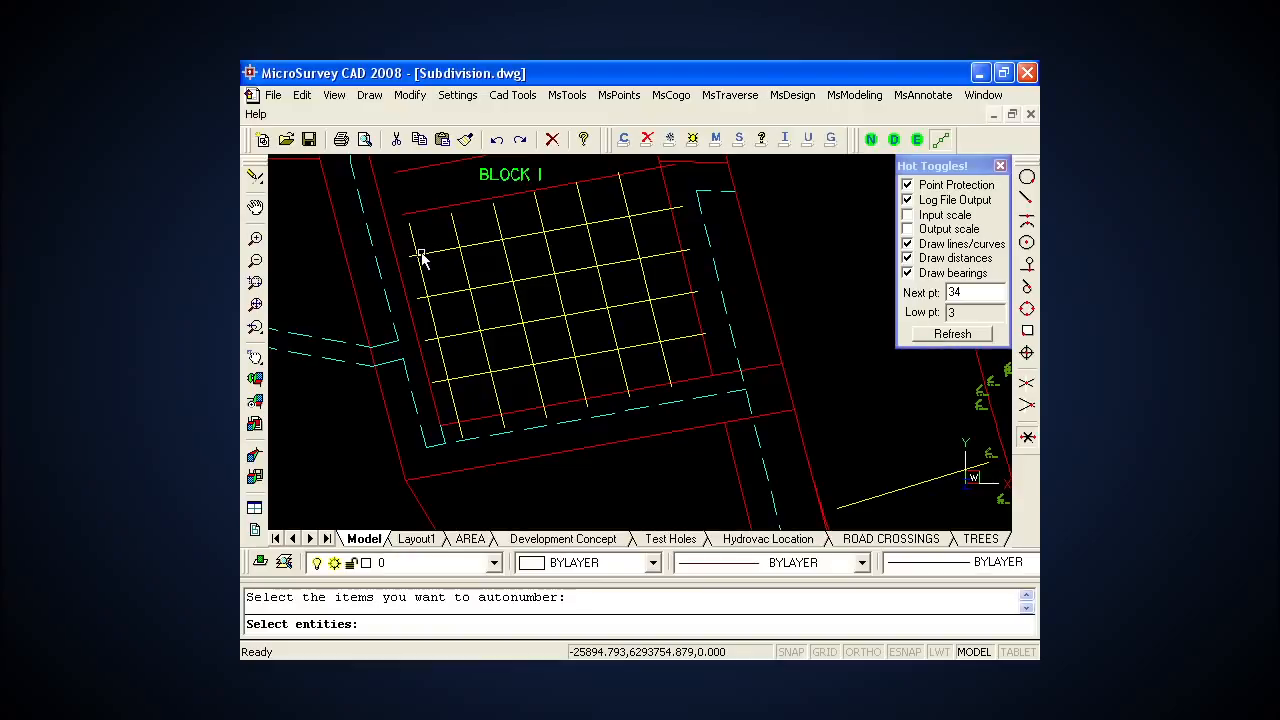
double_click(970, 292)
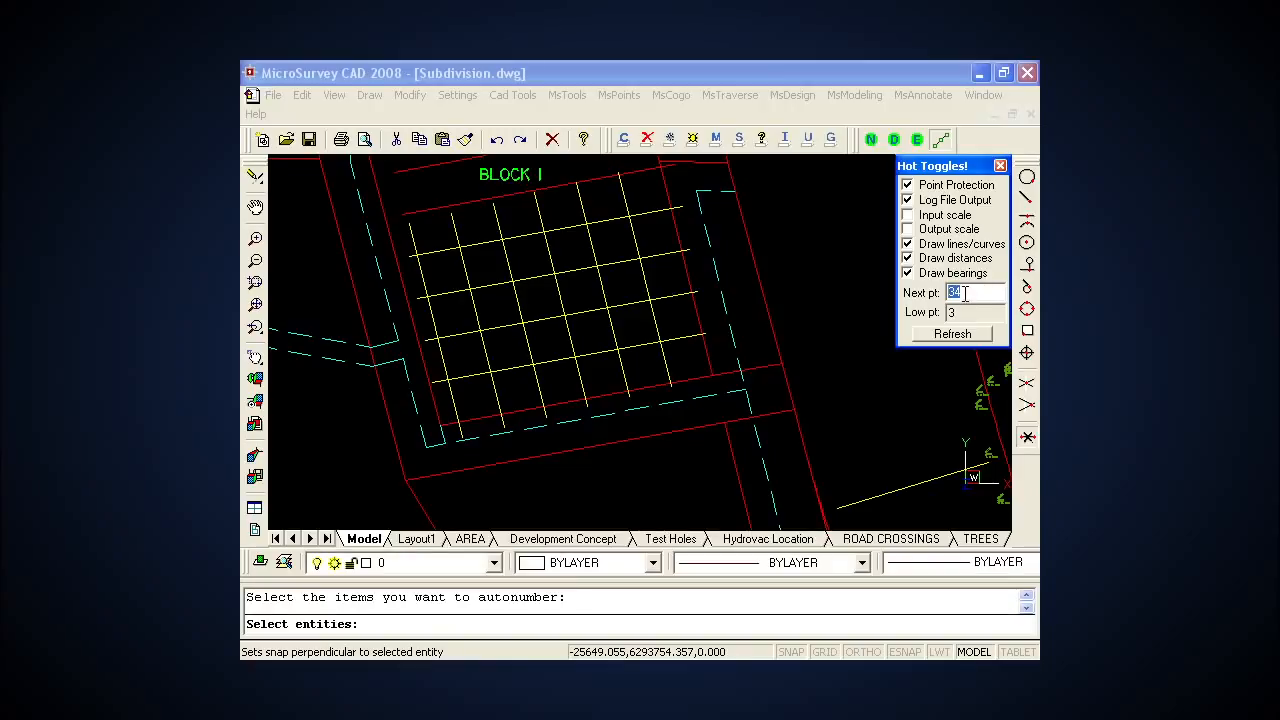
type("a1")
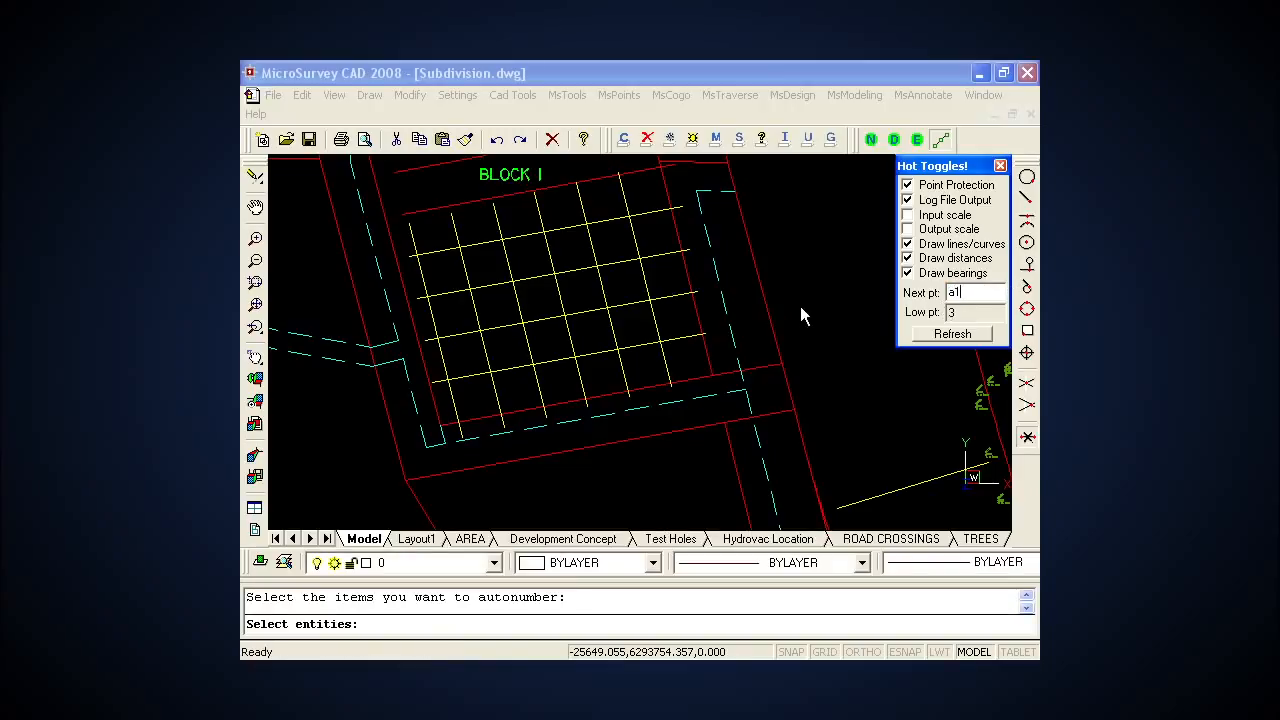
Step: Store point a1 at the grid's lower-left line crossing with Store and Edit Points, using intersection snap instead of node snap
left_click(609, 94)
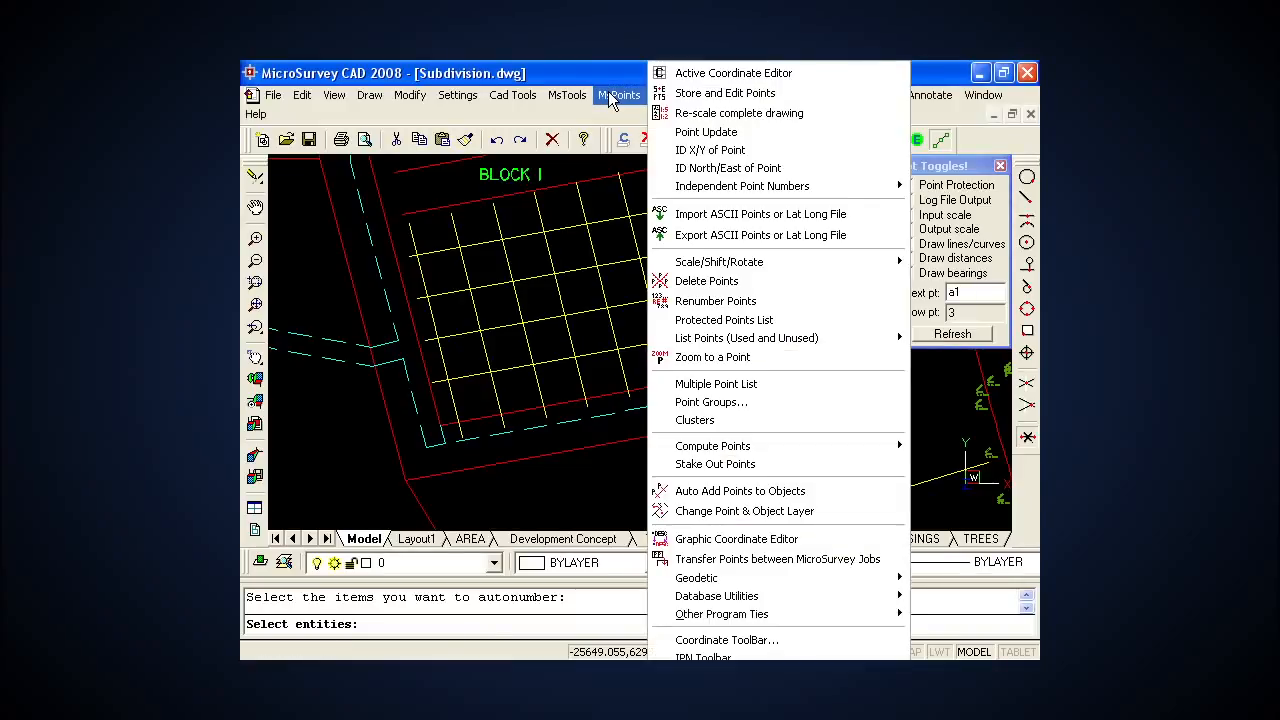
left_click(710, 94)
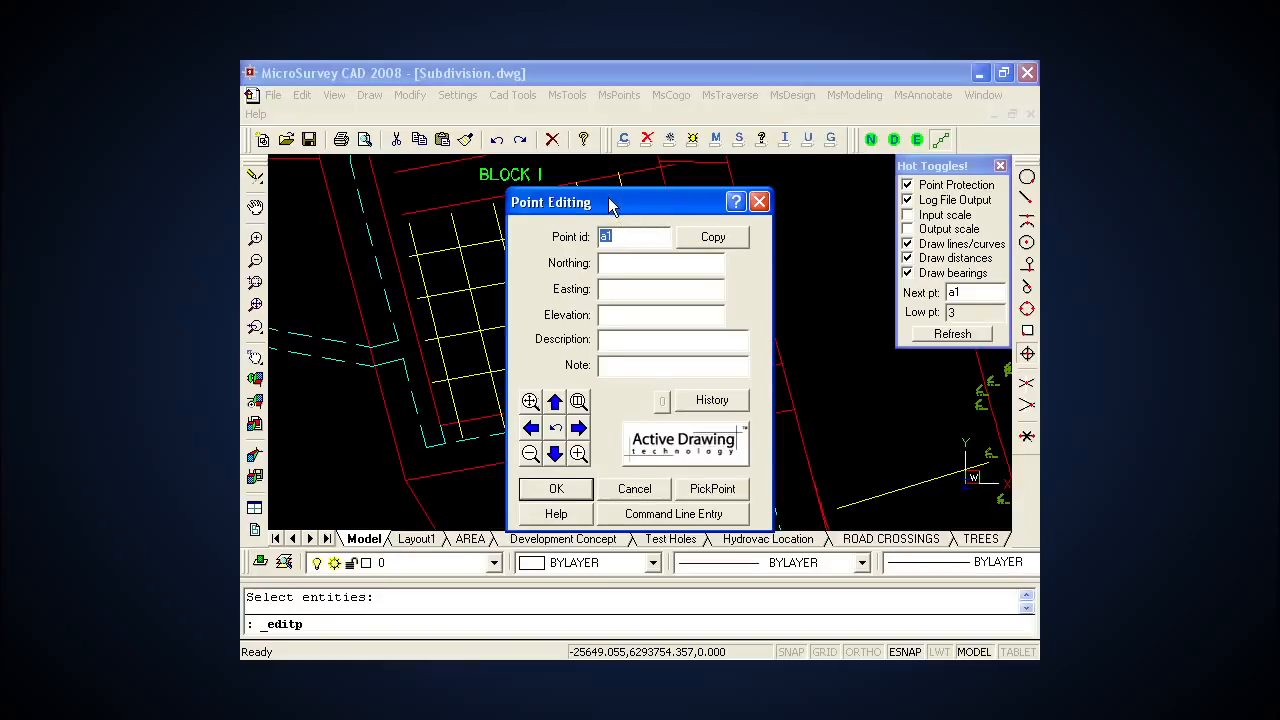
left_click_drag(610, 200, 510, 114)
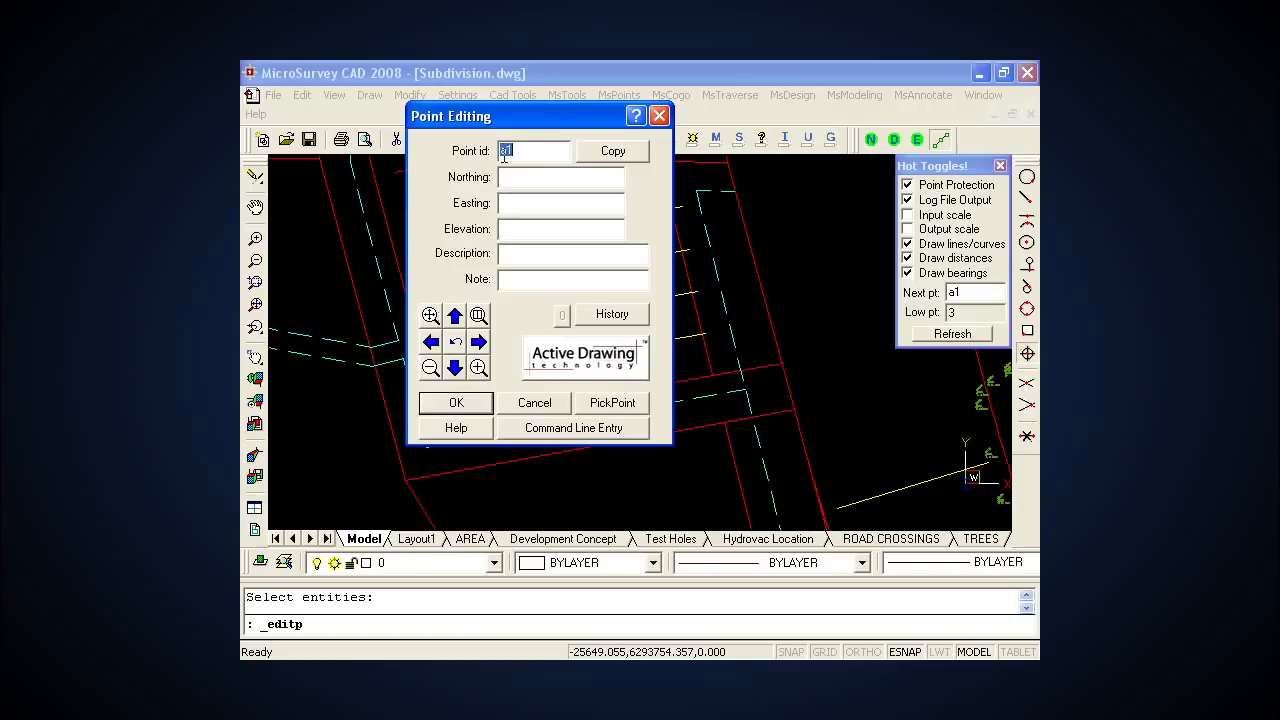
left_click(612, 403)
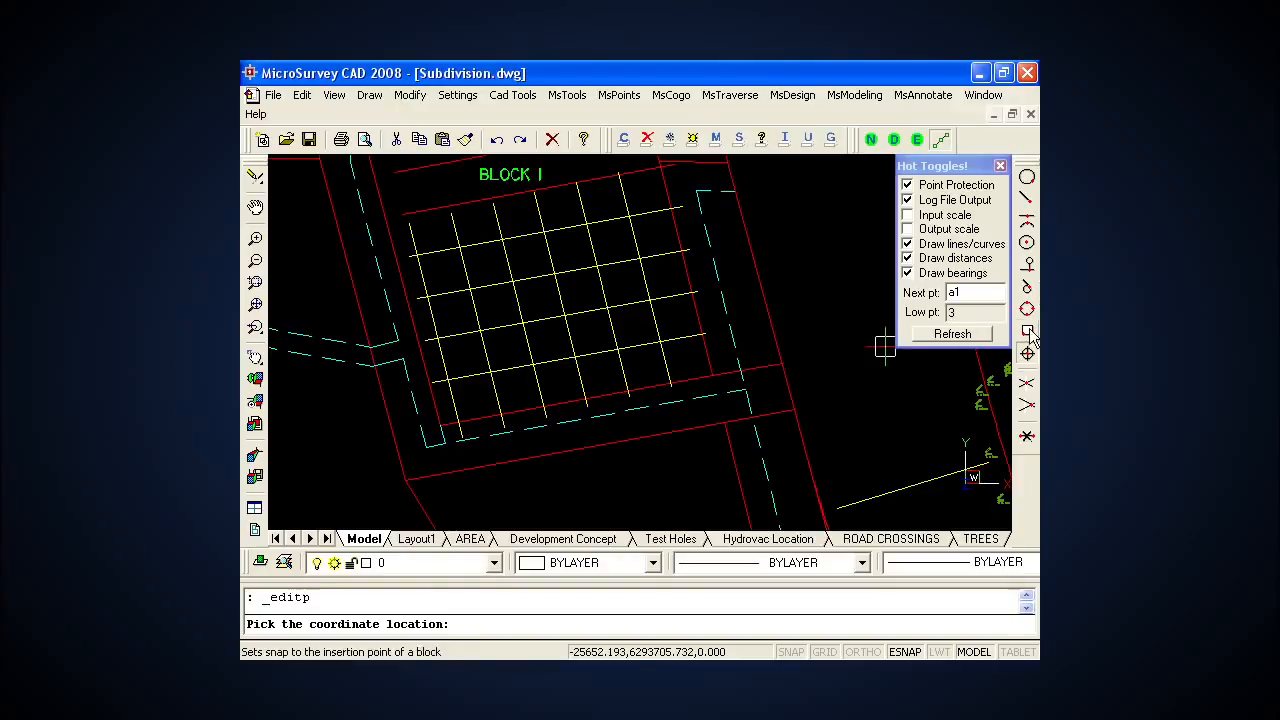
left_click(1027, 384)
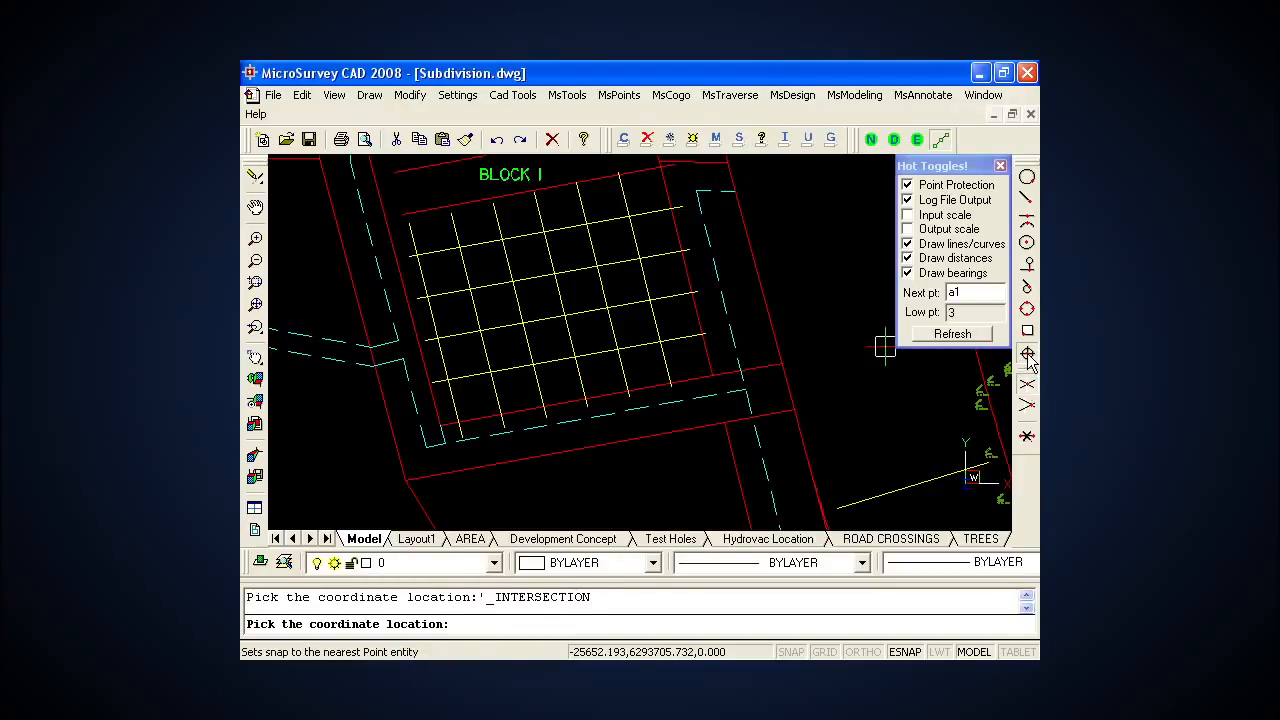
left_click(1027, 355)
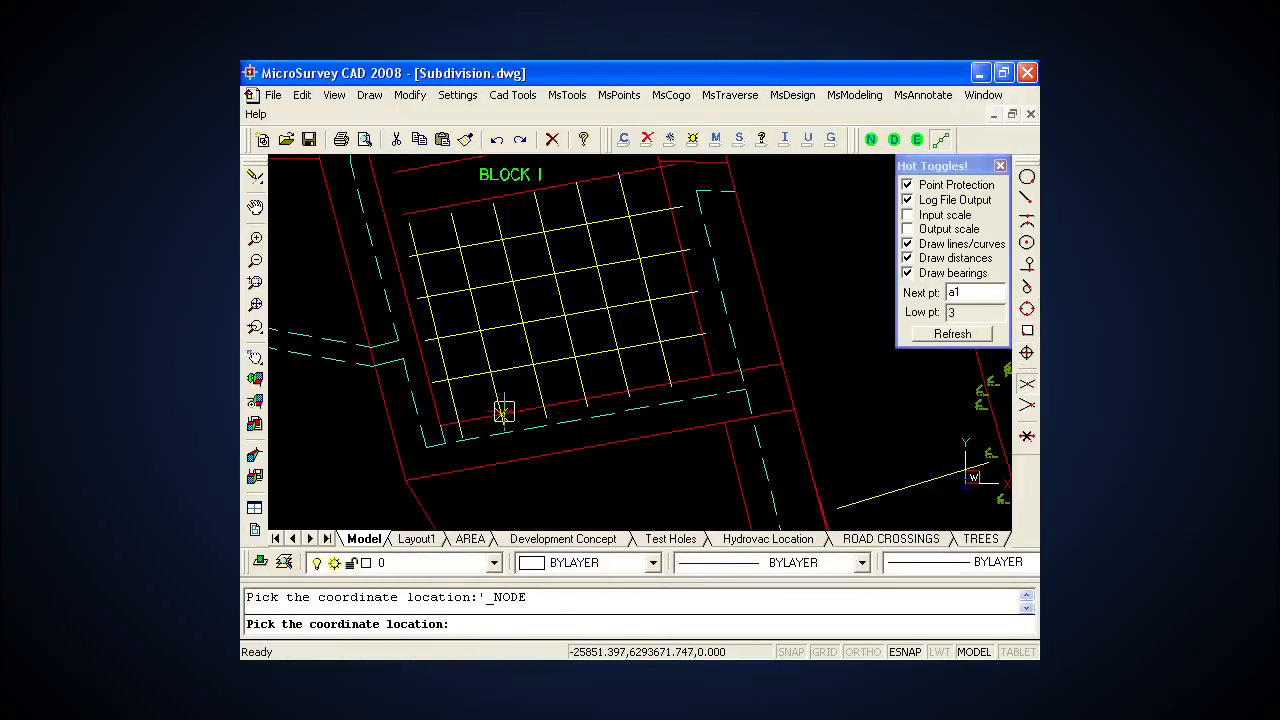
left_click(447, 378)
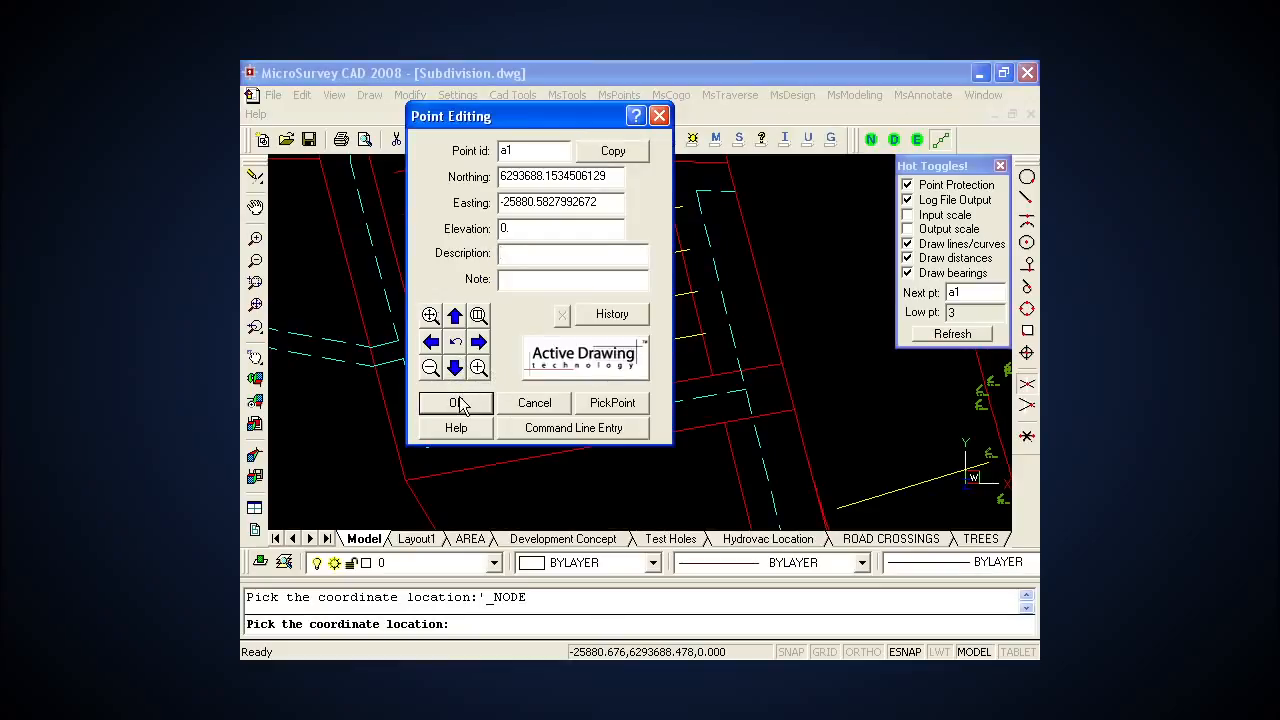
left_click(458, 402)
Step: Store points a2 and a3 at the next two intersections east along the grid's lowest line, and end point editing
left_click_drag(559, 123, 776, 101)
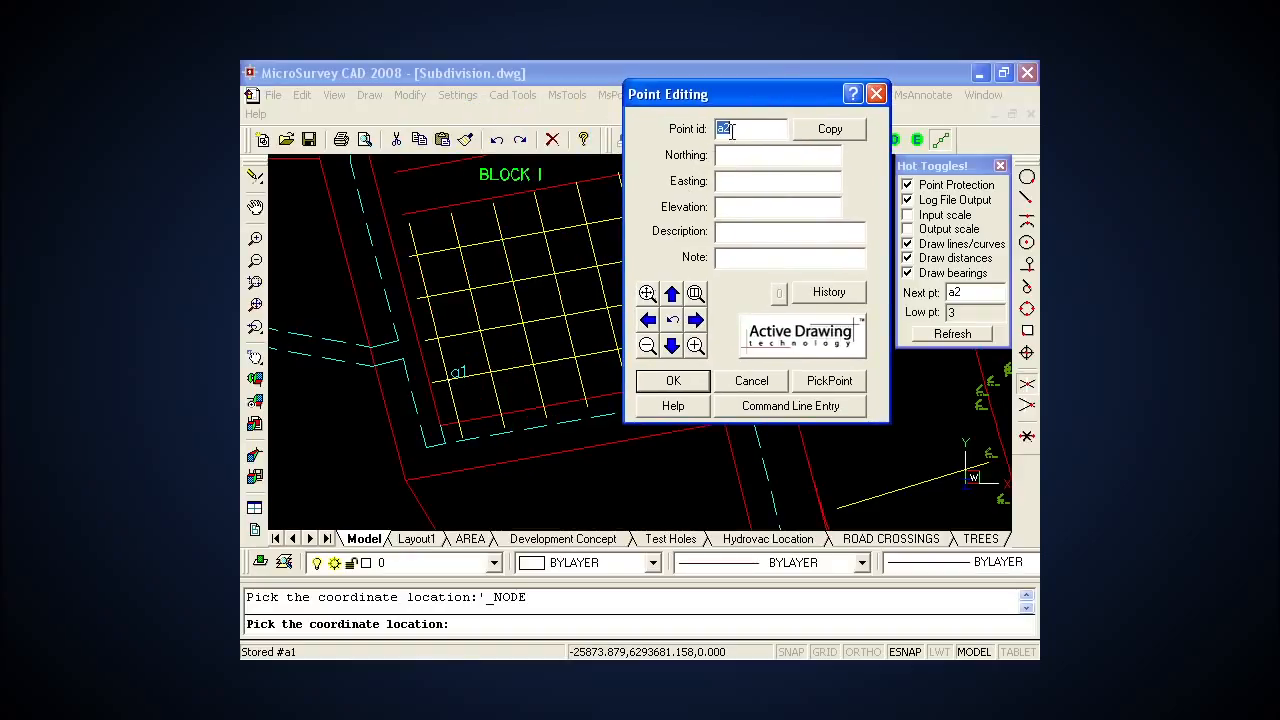
left_click(830, 381)
left_click(488, 372)
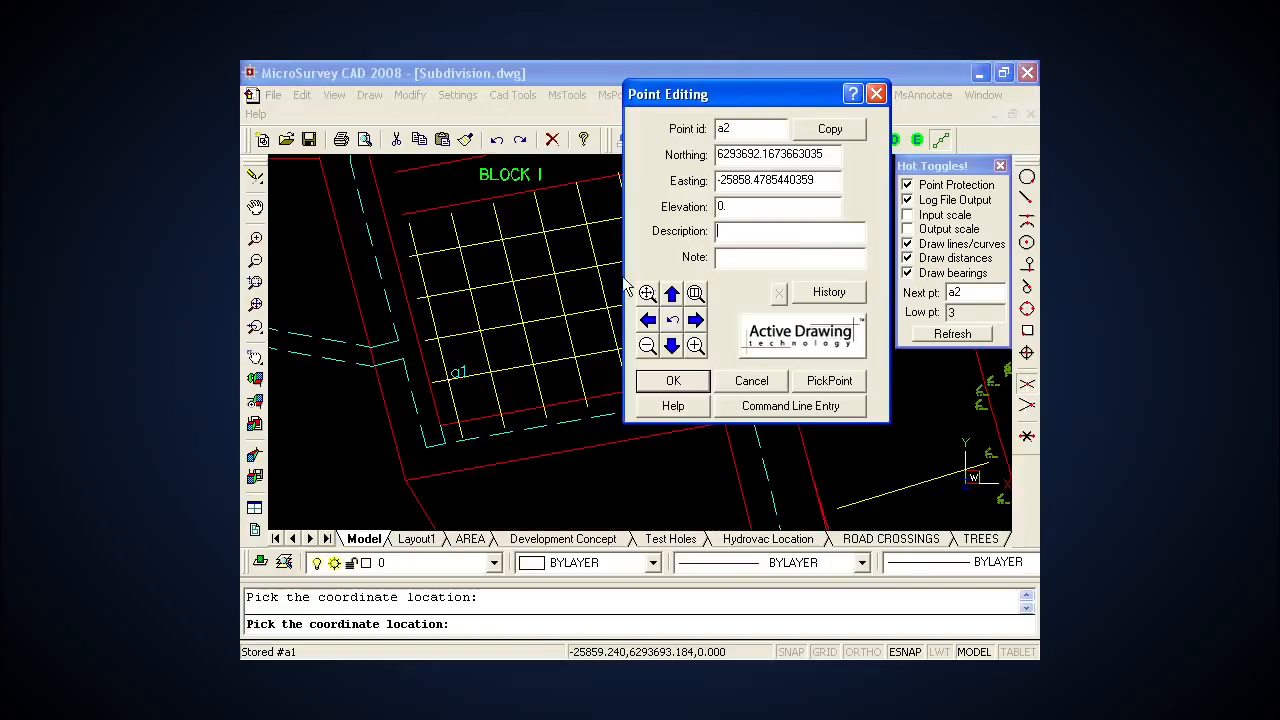
left_click(700, 386)
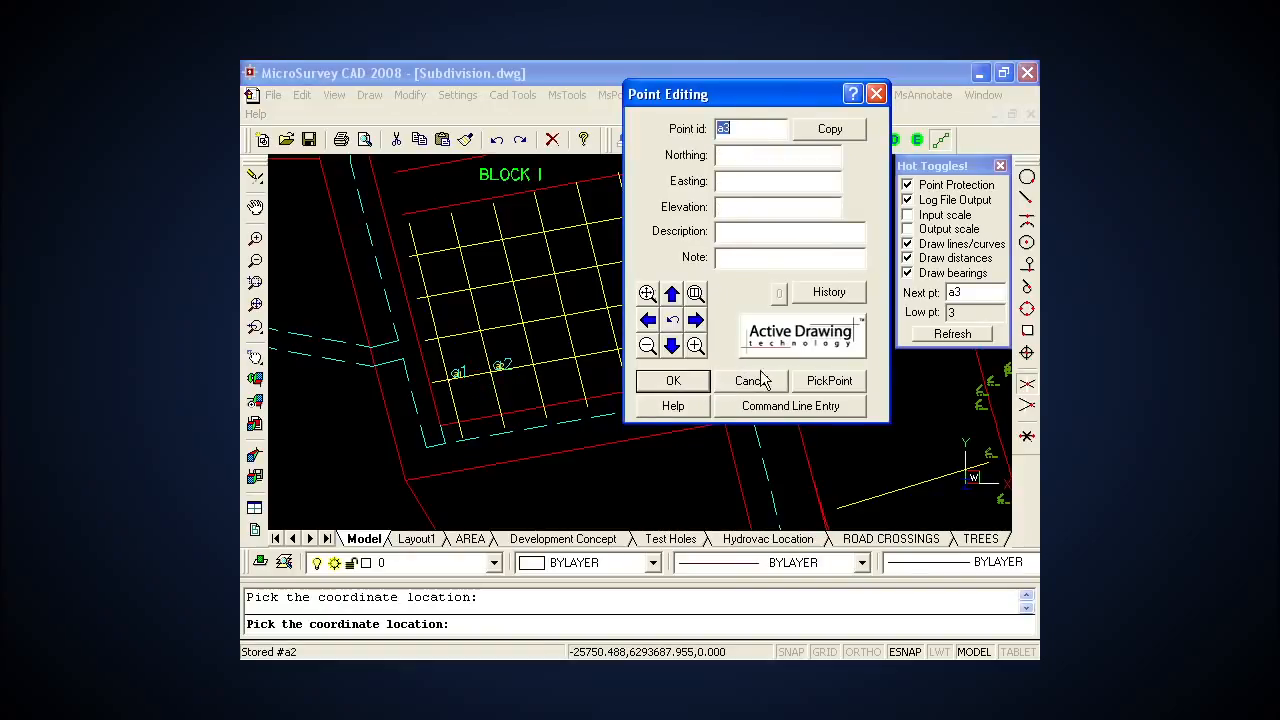
left_click(816, 386)
left_click(536, 364)
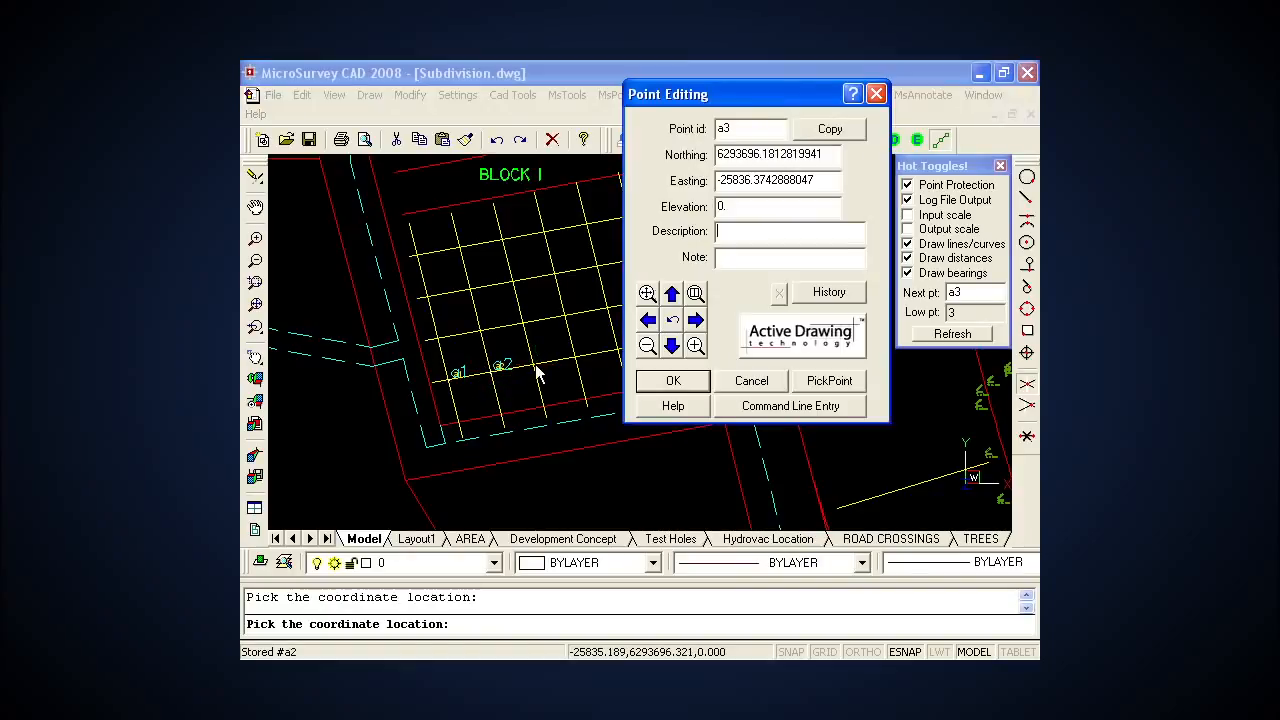
left_click(690, 383)
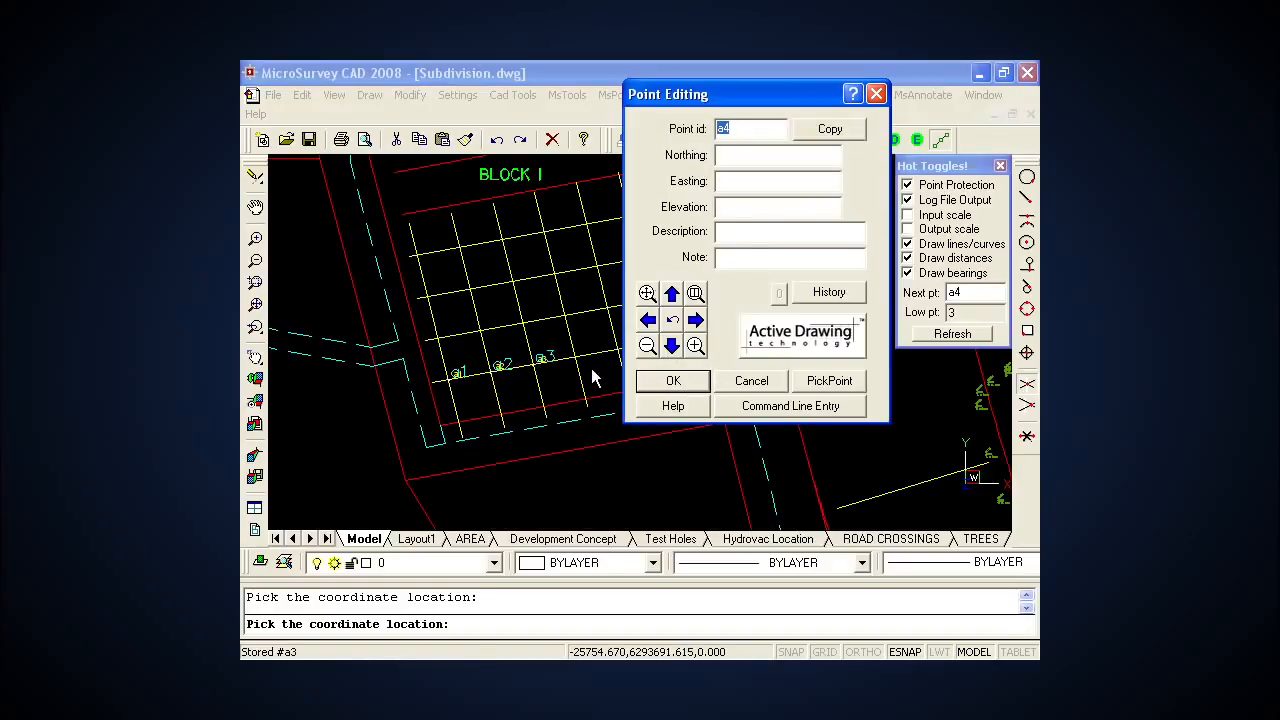
left_click(677, 381)
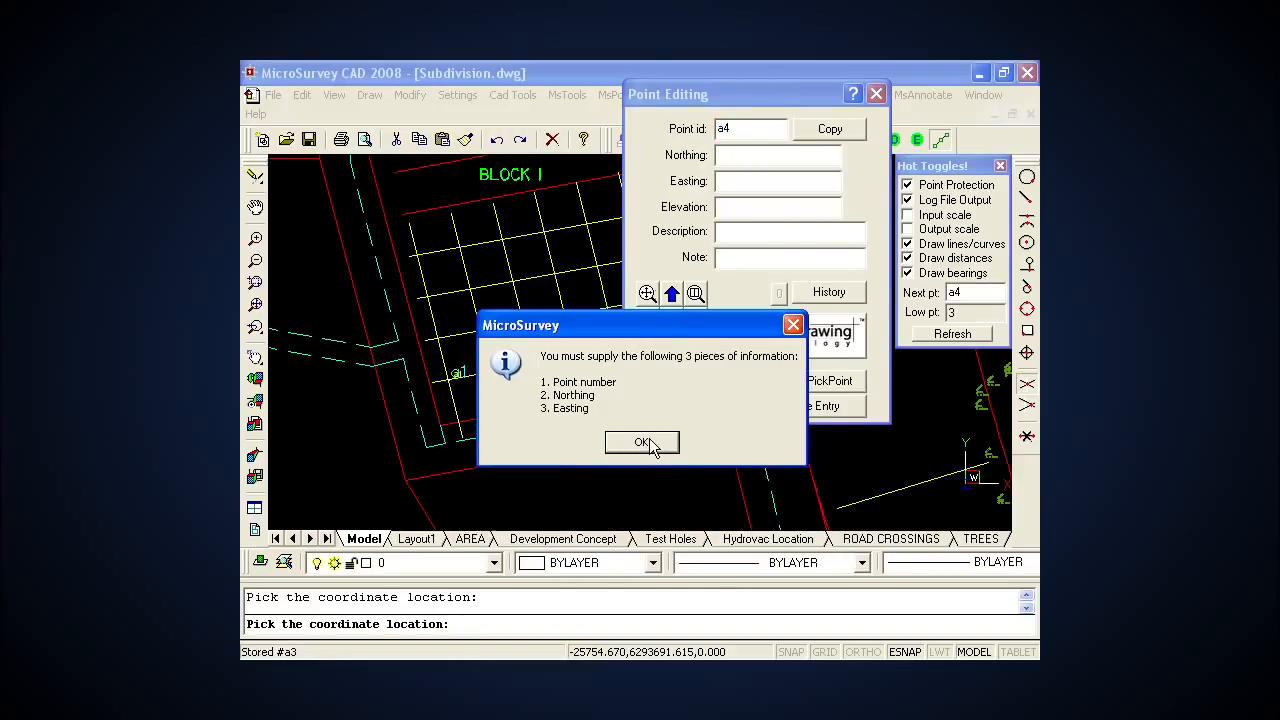
left_click(650, 446)
left_click(760, 383)
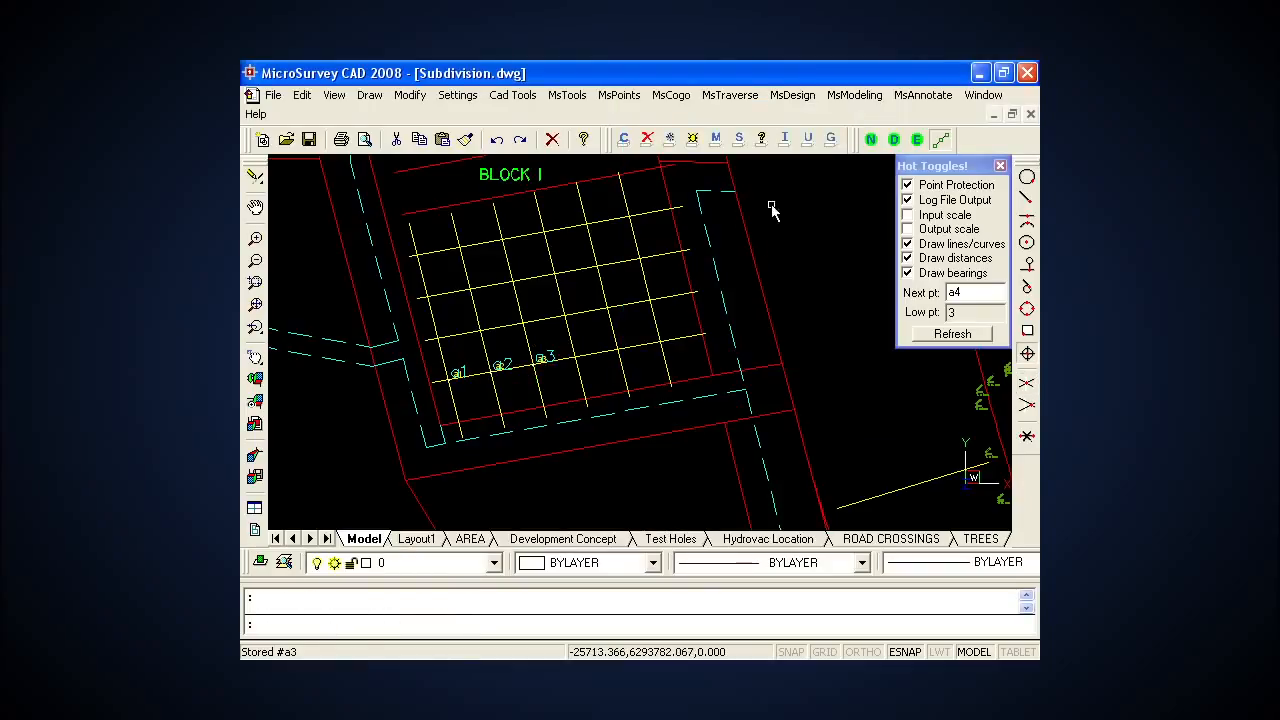
Step: Review the stored points' coordinates in the Active Coordinate Editor with a narrower Northing column, and close it
left_click(622, 96)
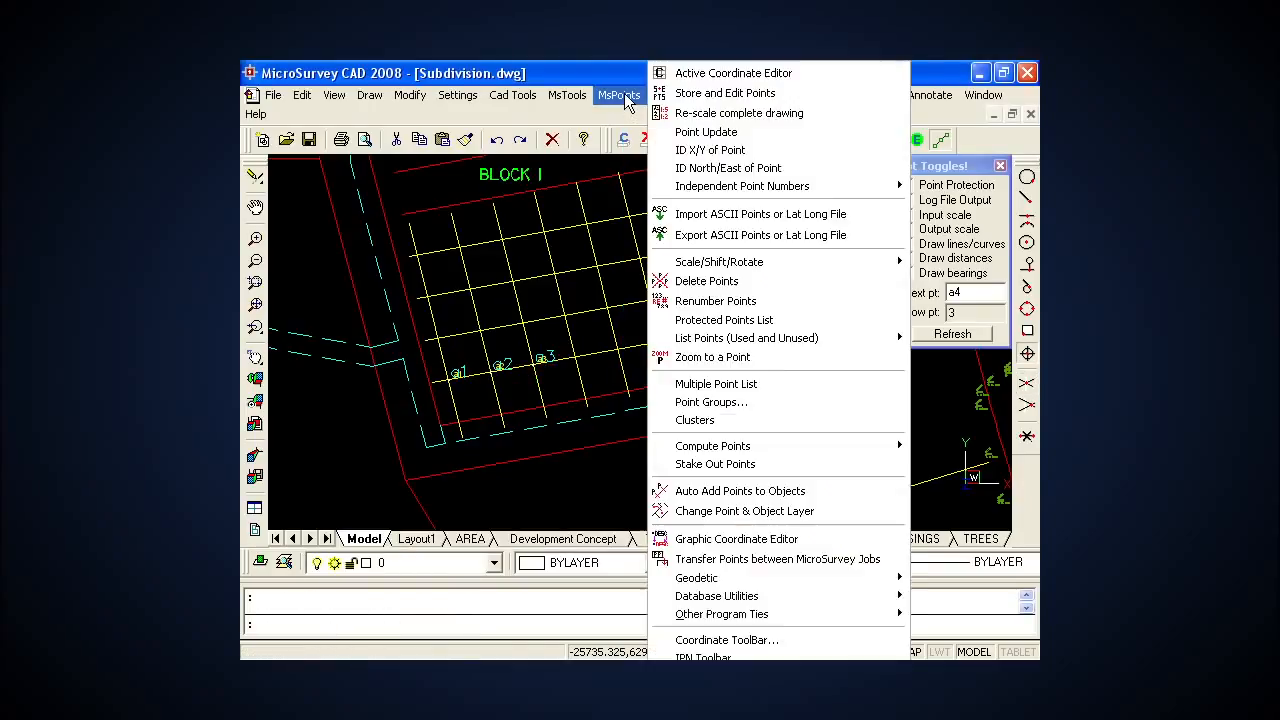
left_click(695, 75)
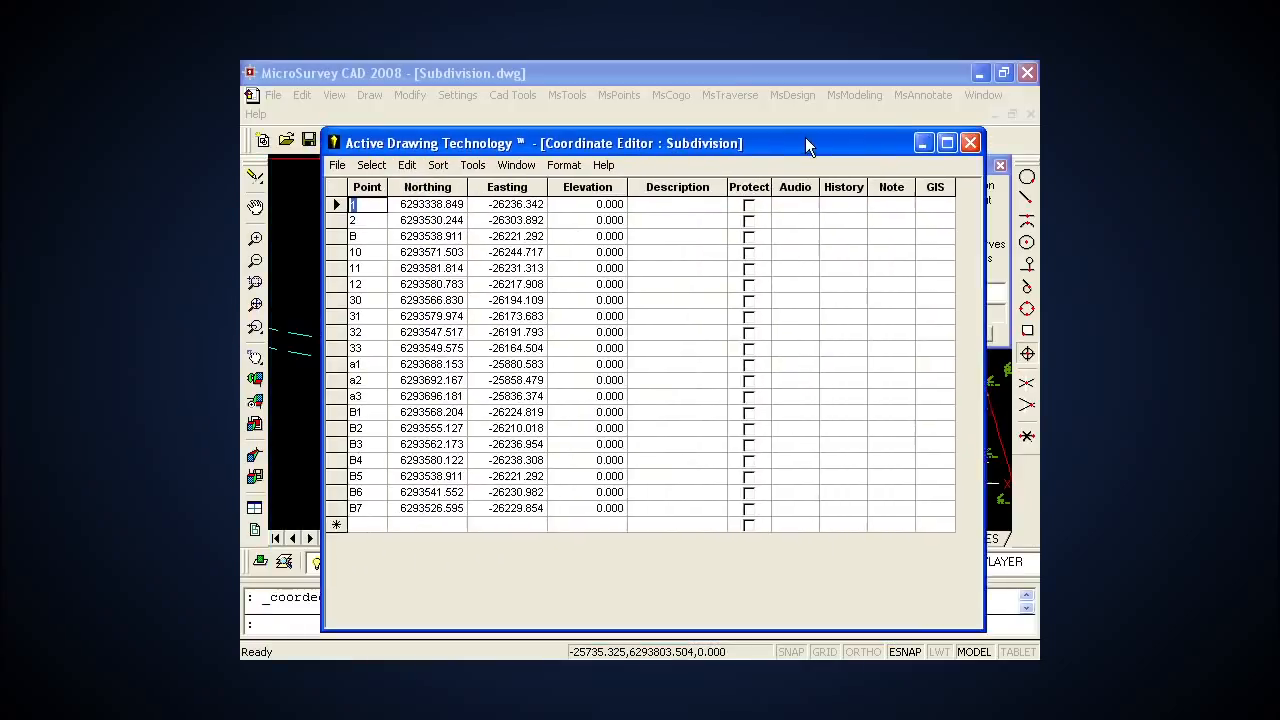
left_click_drag(810, 141, 842, 118)
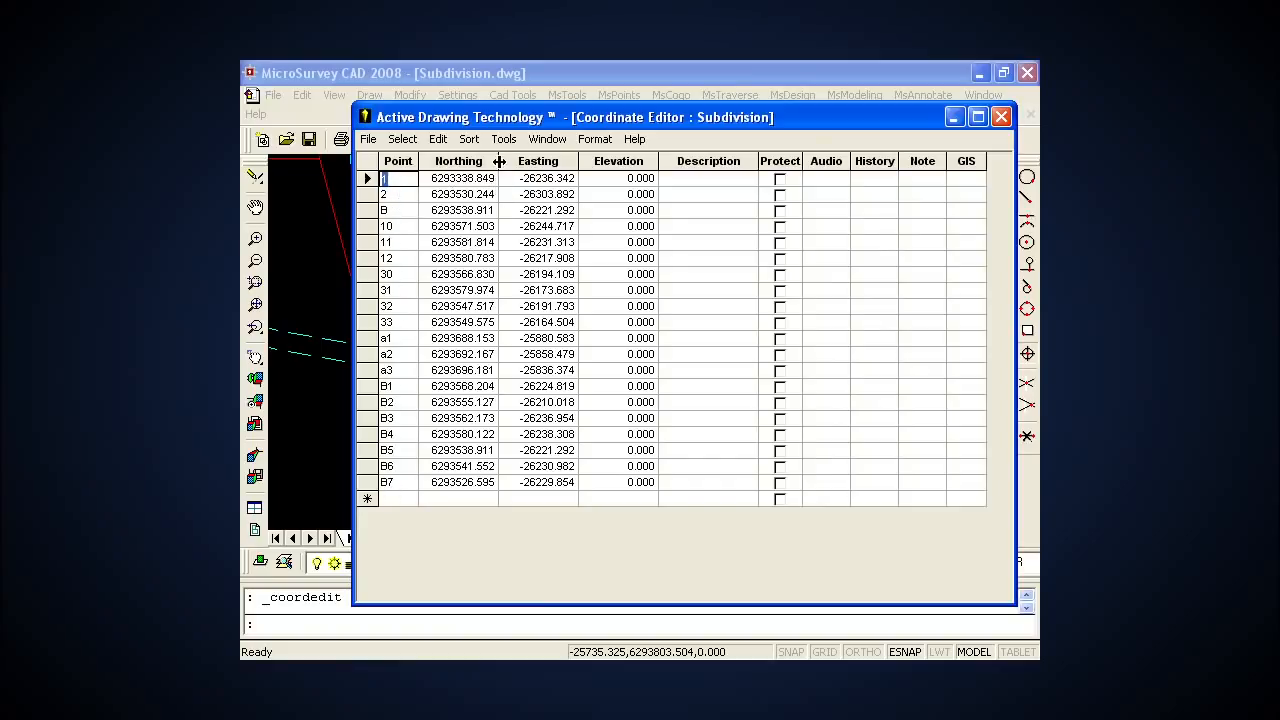
mouse_move(498, 161)
left_mouse_down()
mouse_move(549, 161)
mouse_move(486, 161)
left_mouse_up()
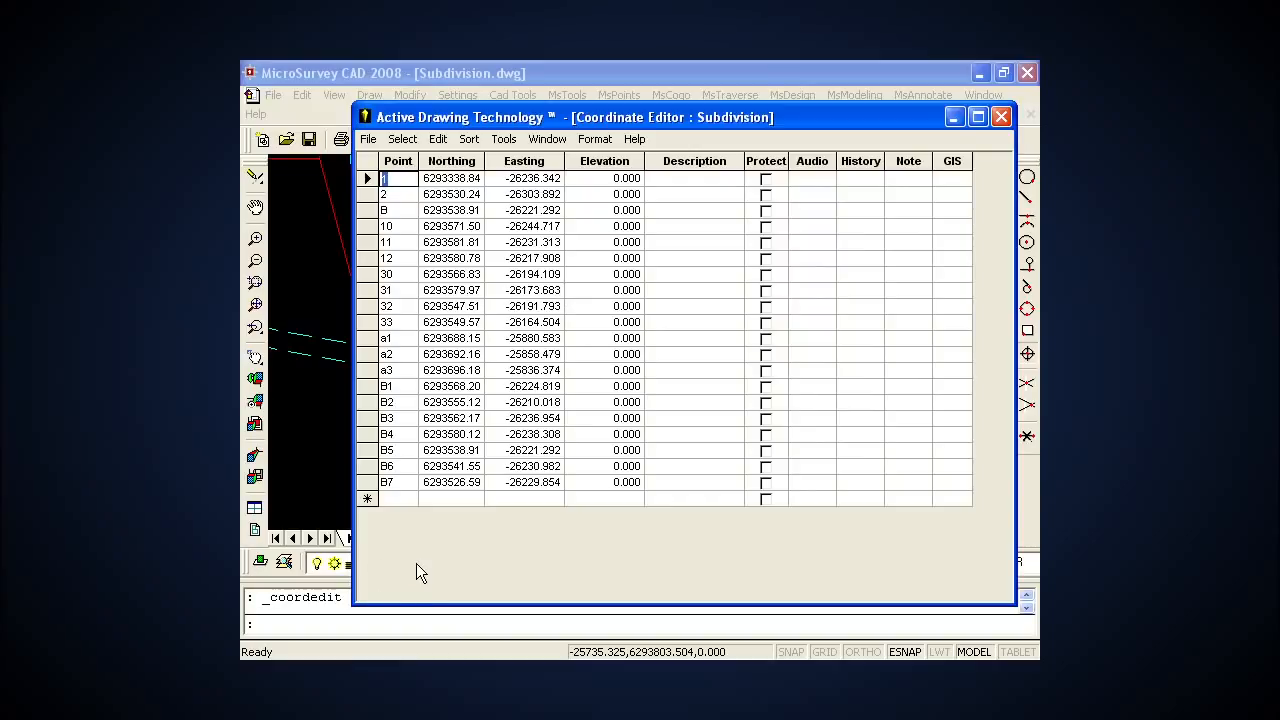
left_click(1003, 116)
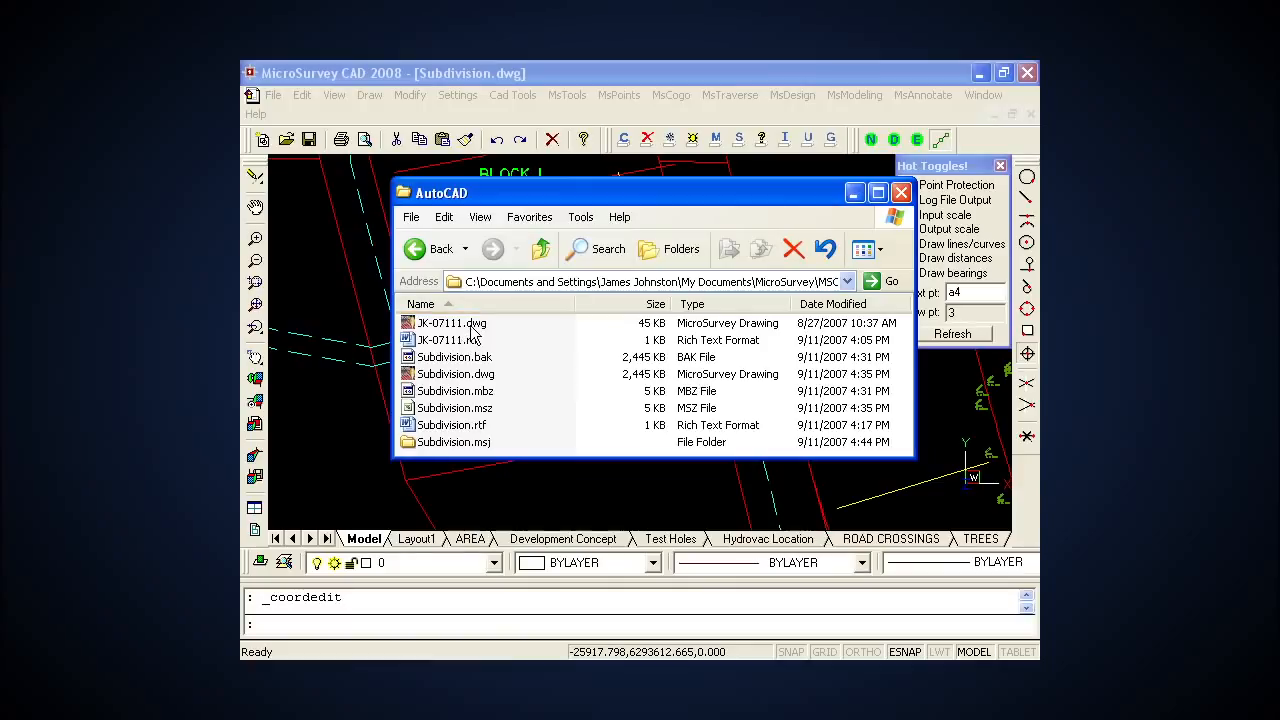
Step: In the AutoCAD folder window, examine the JK-07111.dwg and Subdivision.msz files, and return to the drawing
left_click(474, 326)
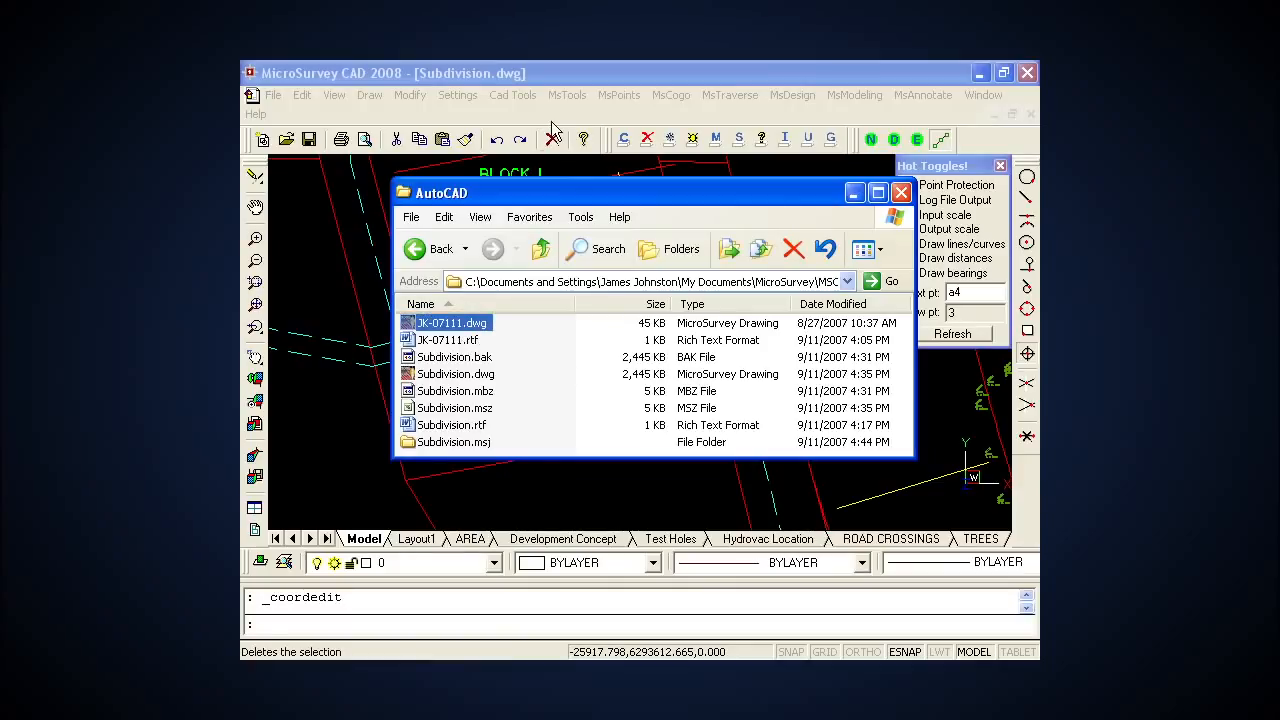
left_click(500, 418)
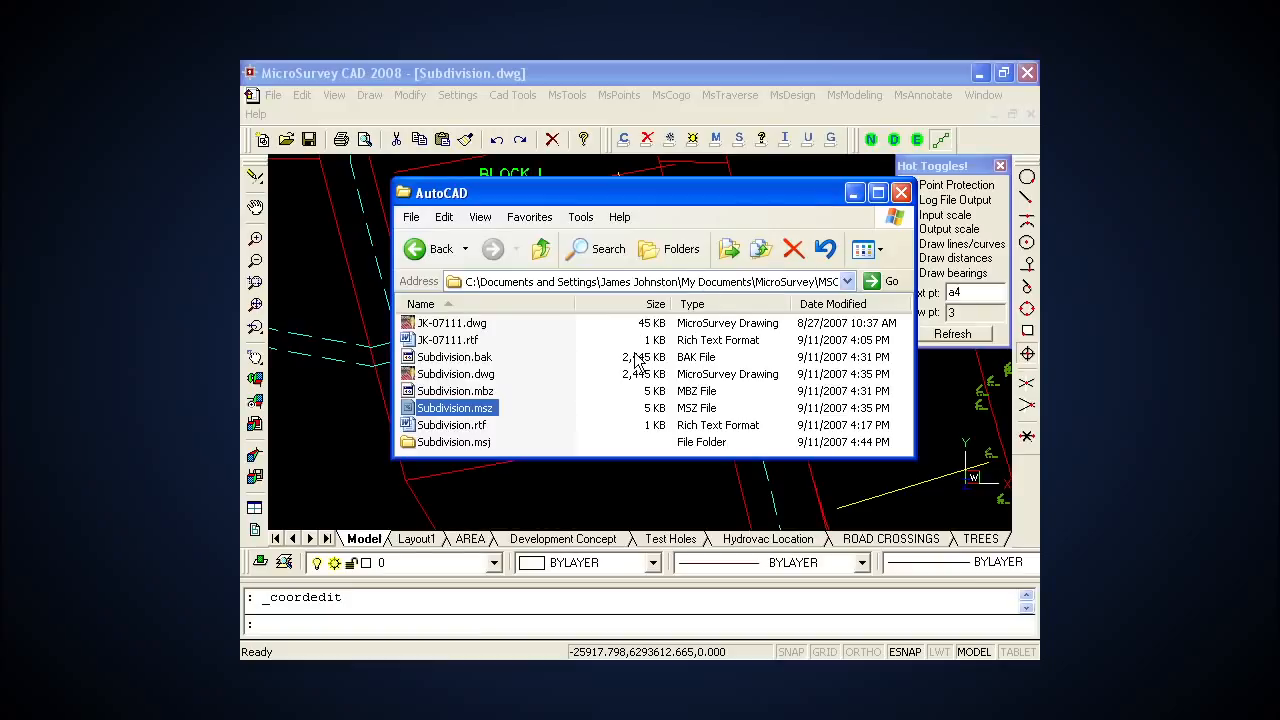
left_click(901, 192)
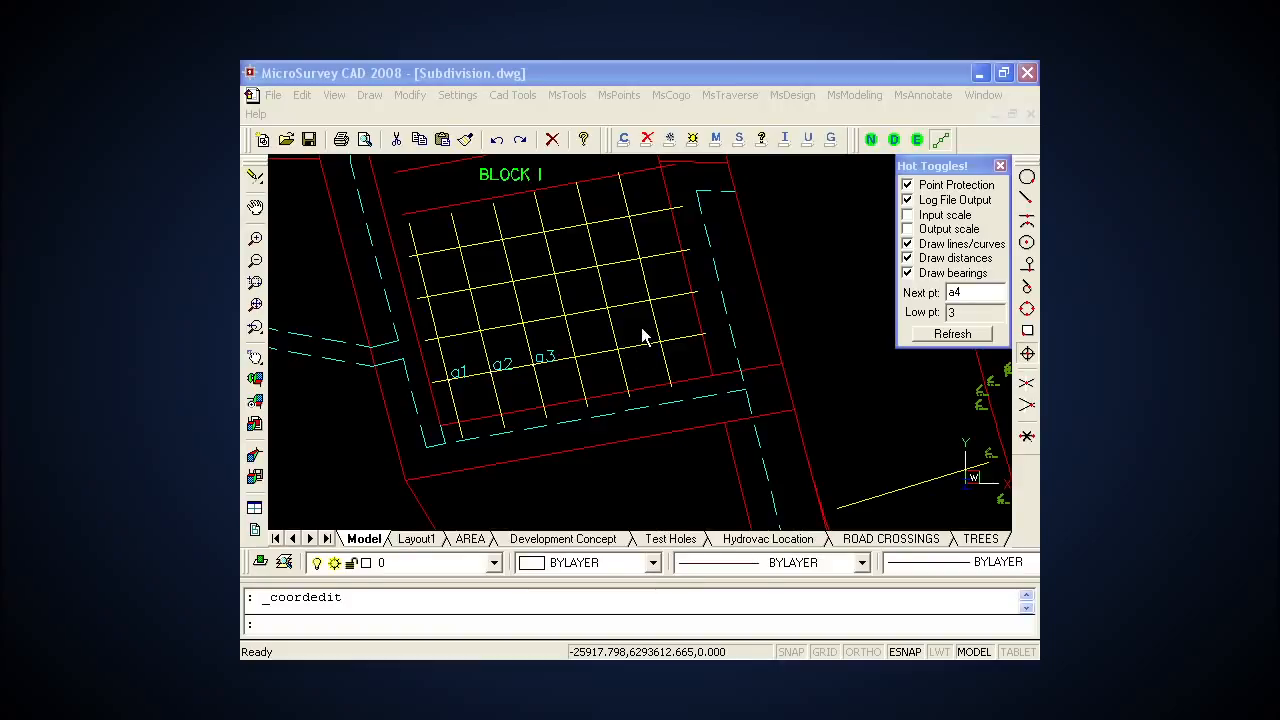
left_click(752, 306)
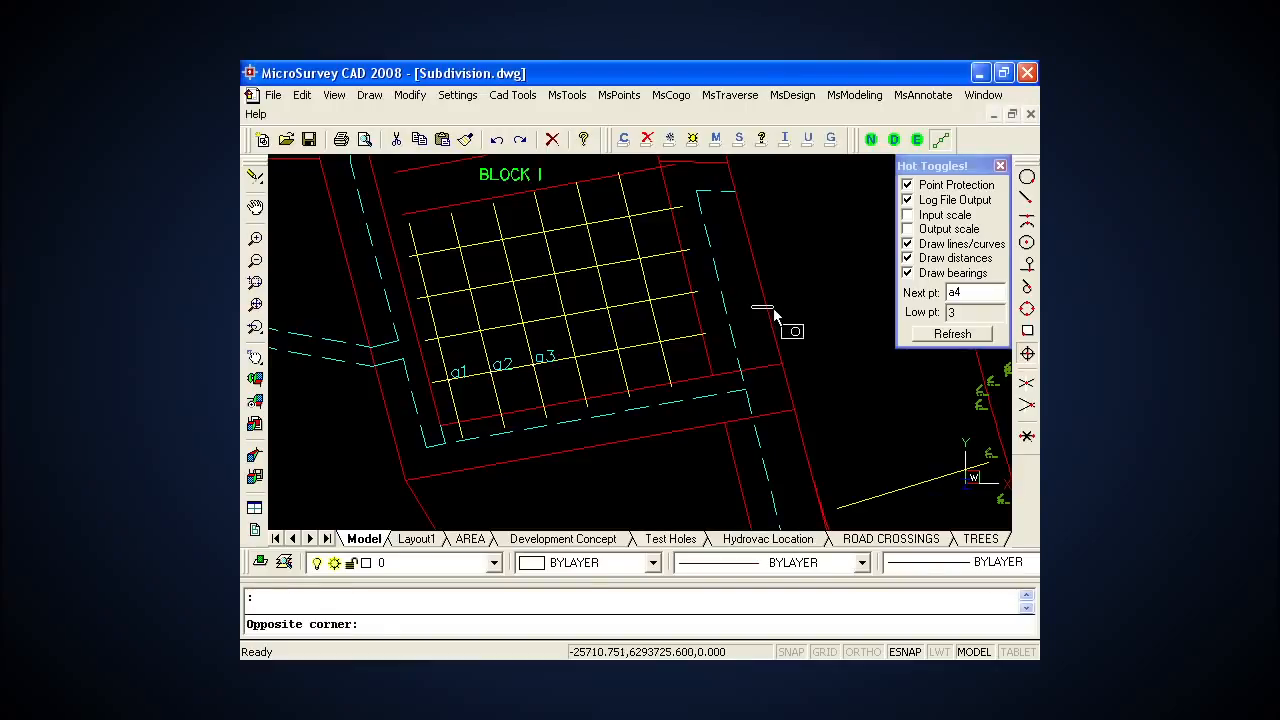